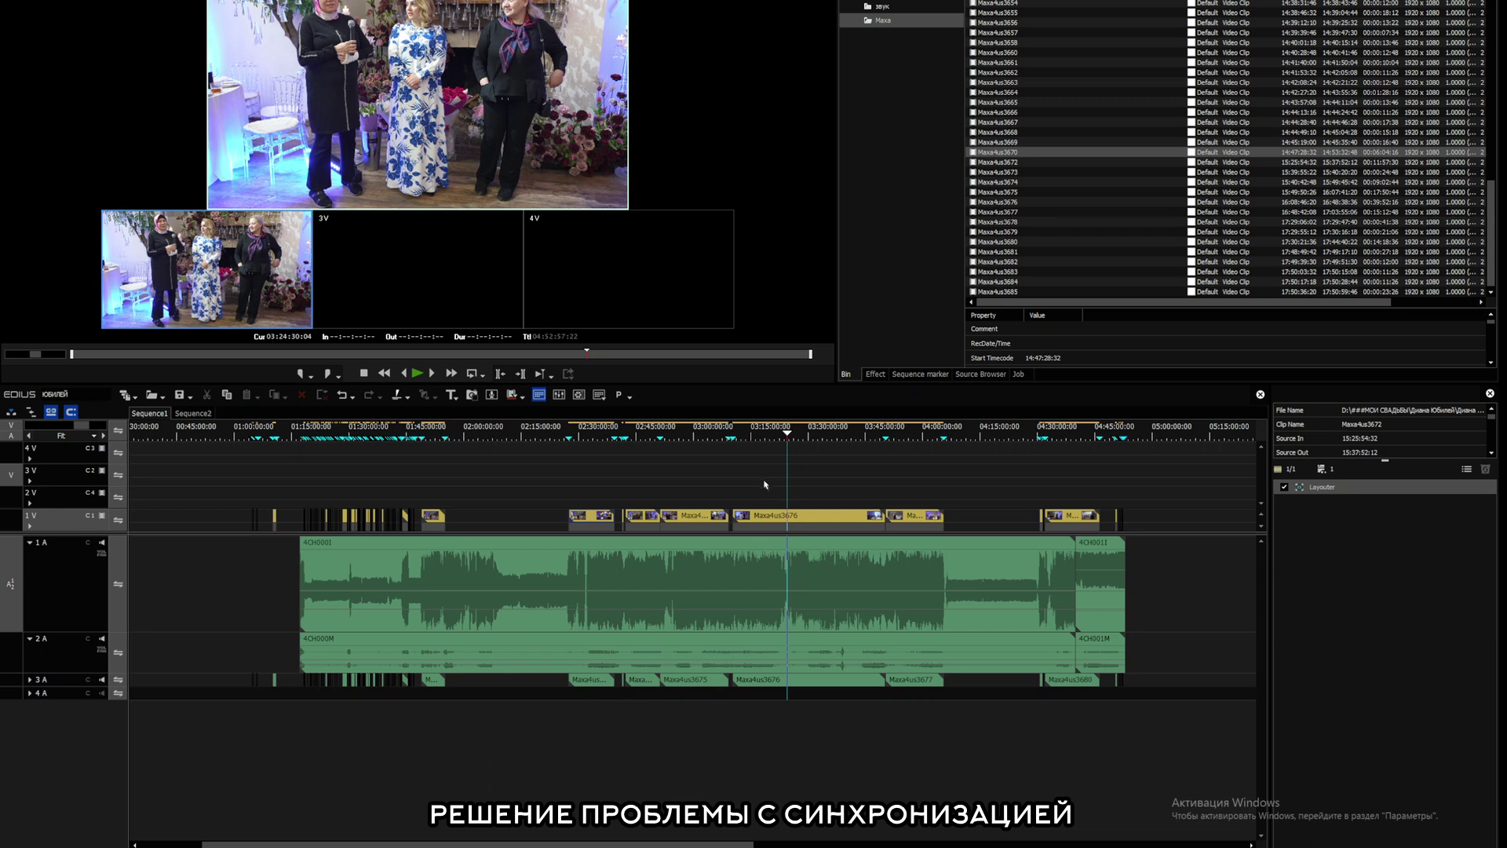
- Inspect the properties of the long 4CH0001 audio clip and close them unchanged
scroll(802, 489, right, 3)
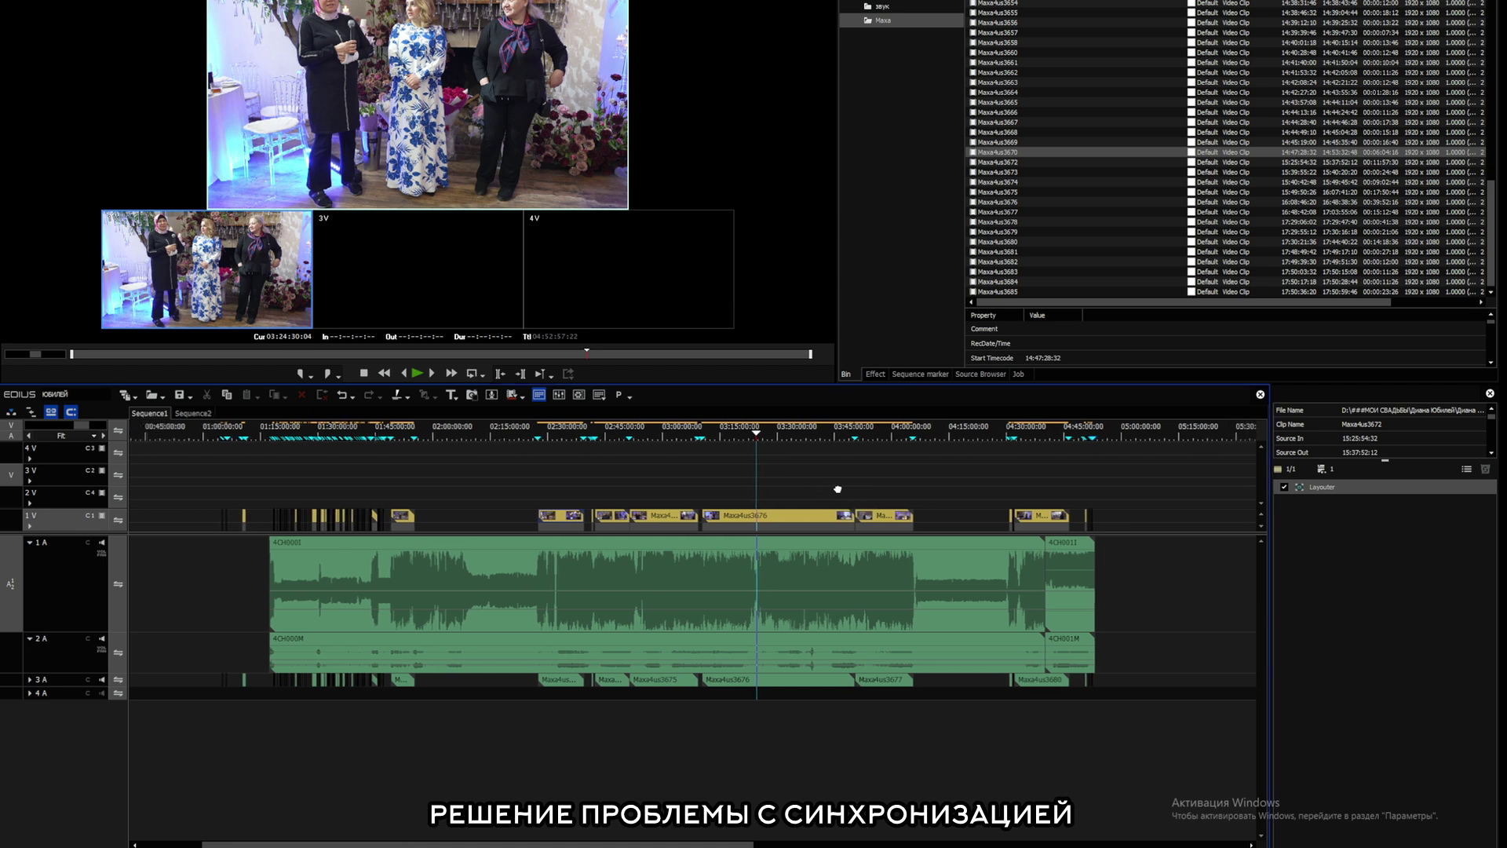
click(764, 571)
right_click(717, 559)
click(766, 550)
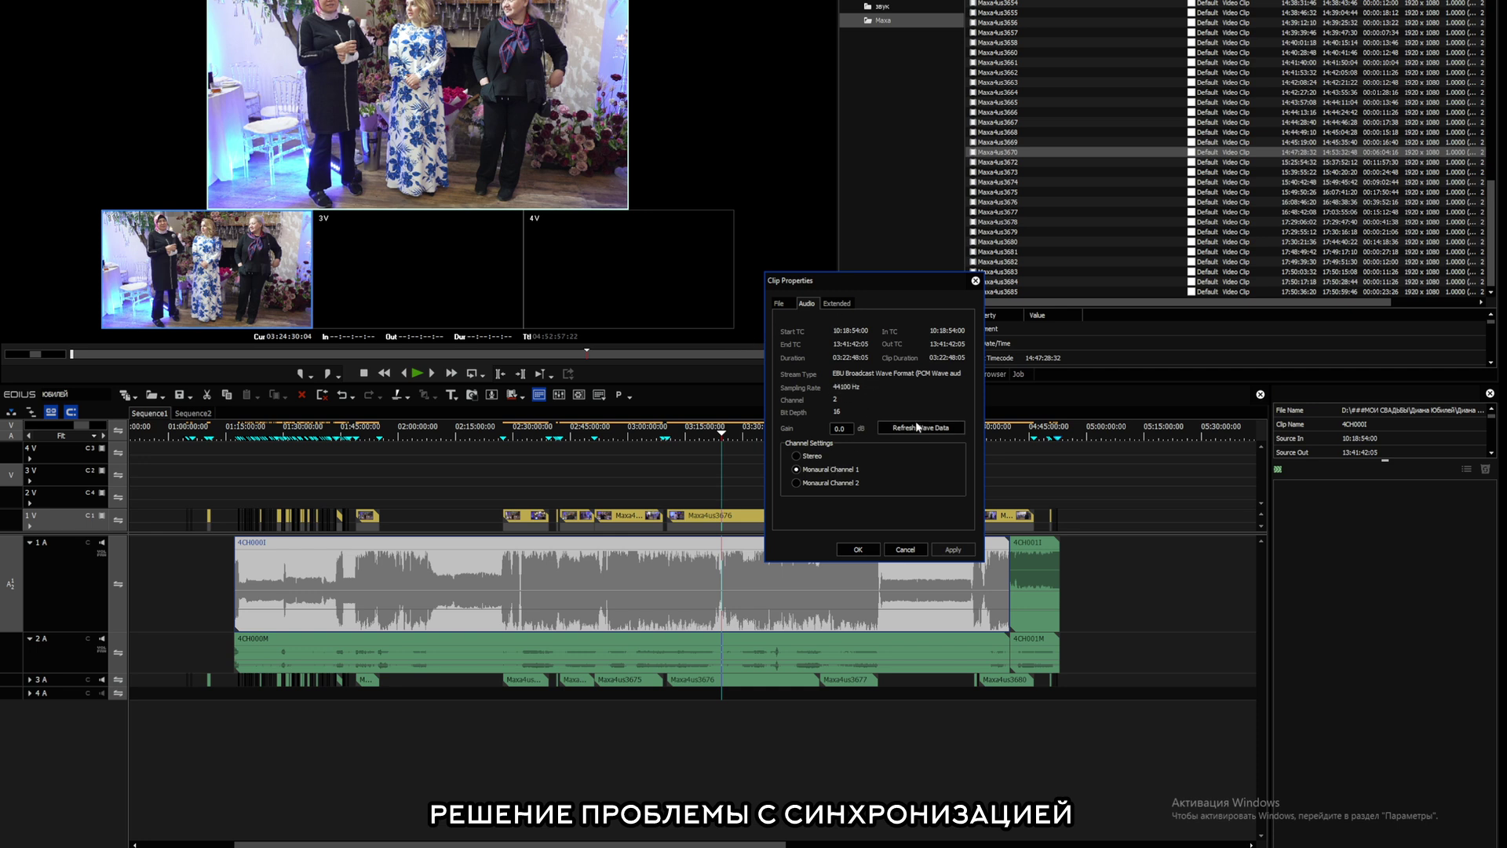
click(976, 281)
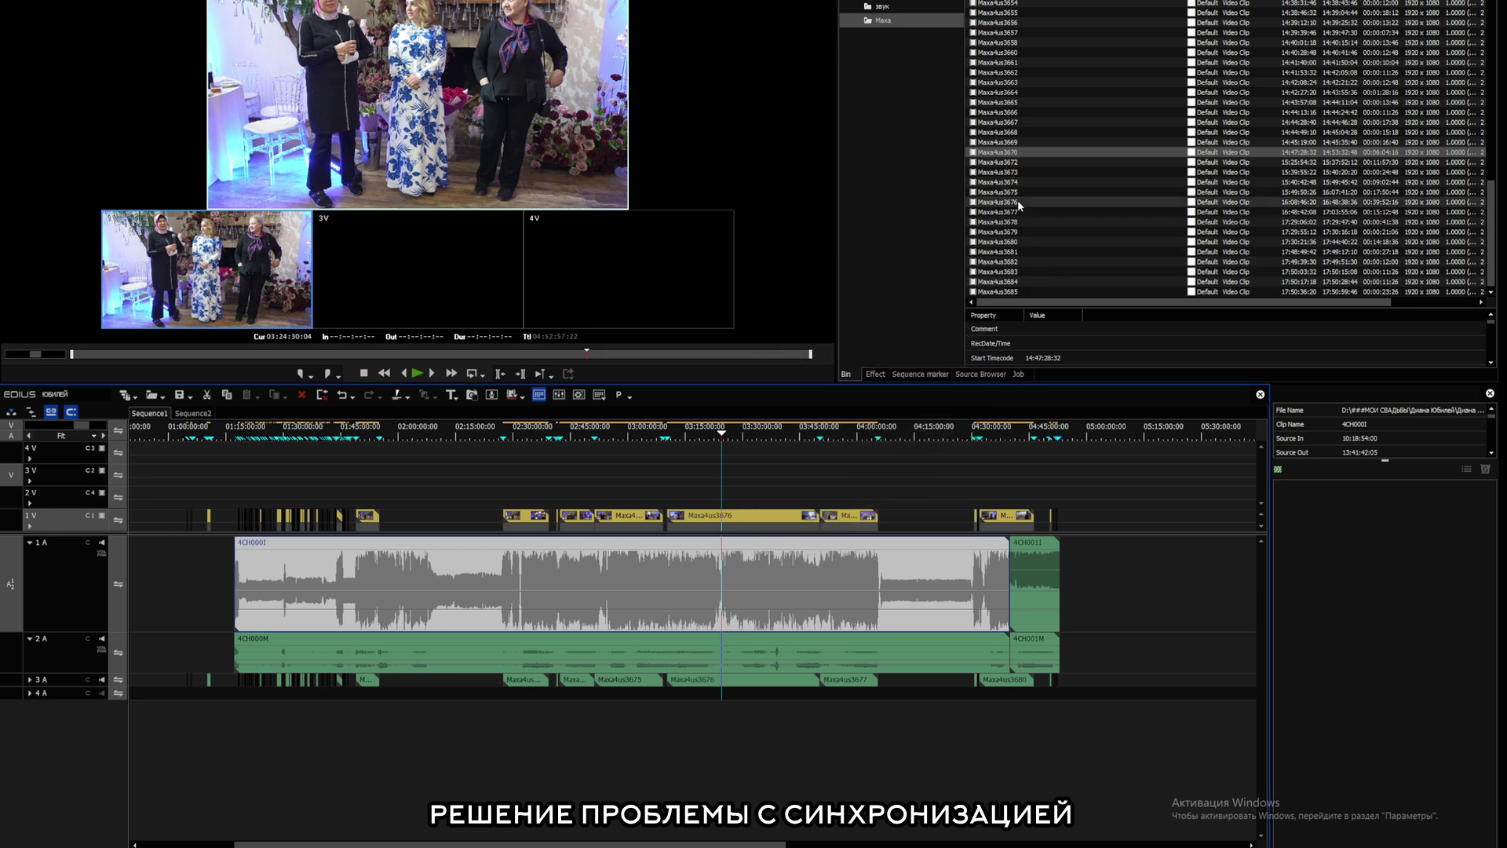
- Select all bin clips and start a Multicam Sync by audio into the active sequence, with timecode information enabled
click(876, 3)
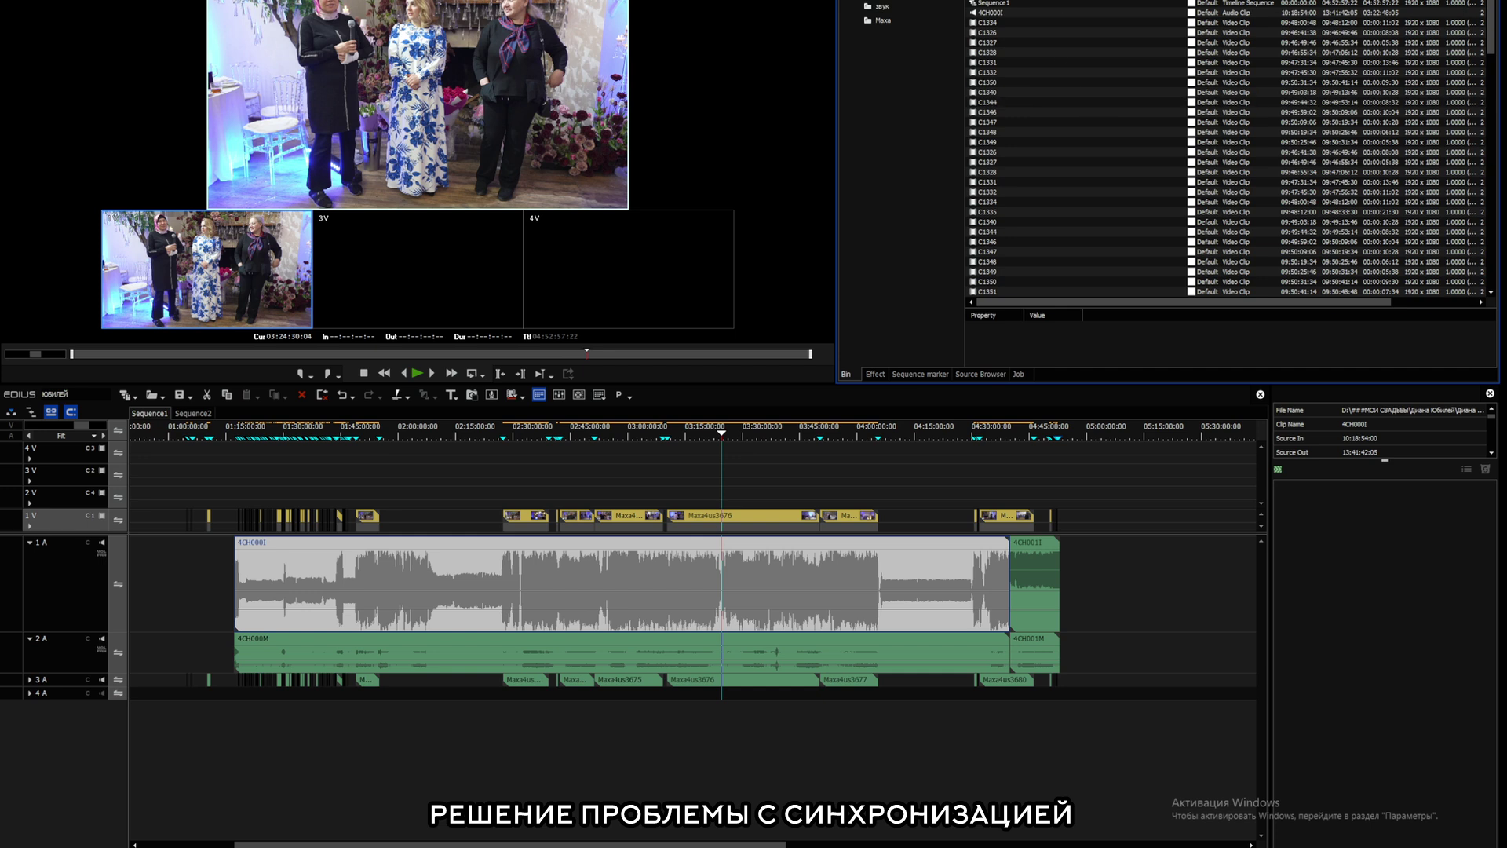
scroll(1271, 217, down, 10)
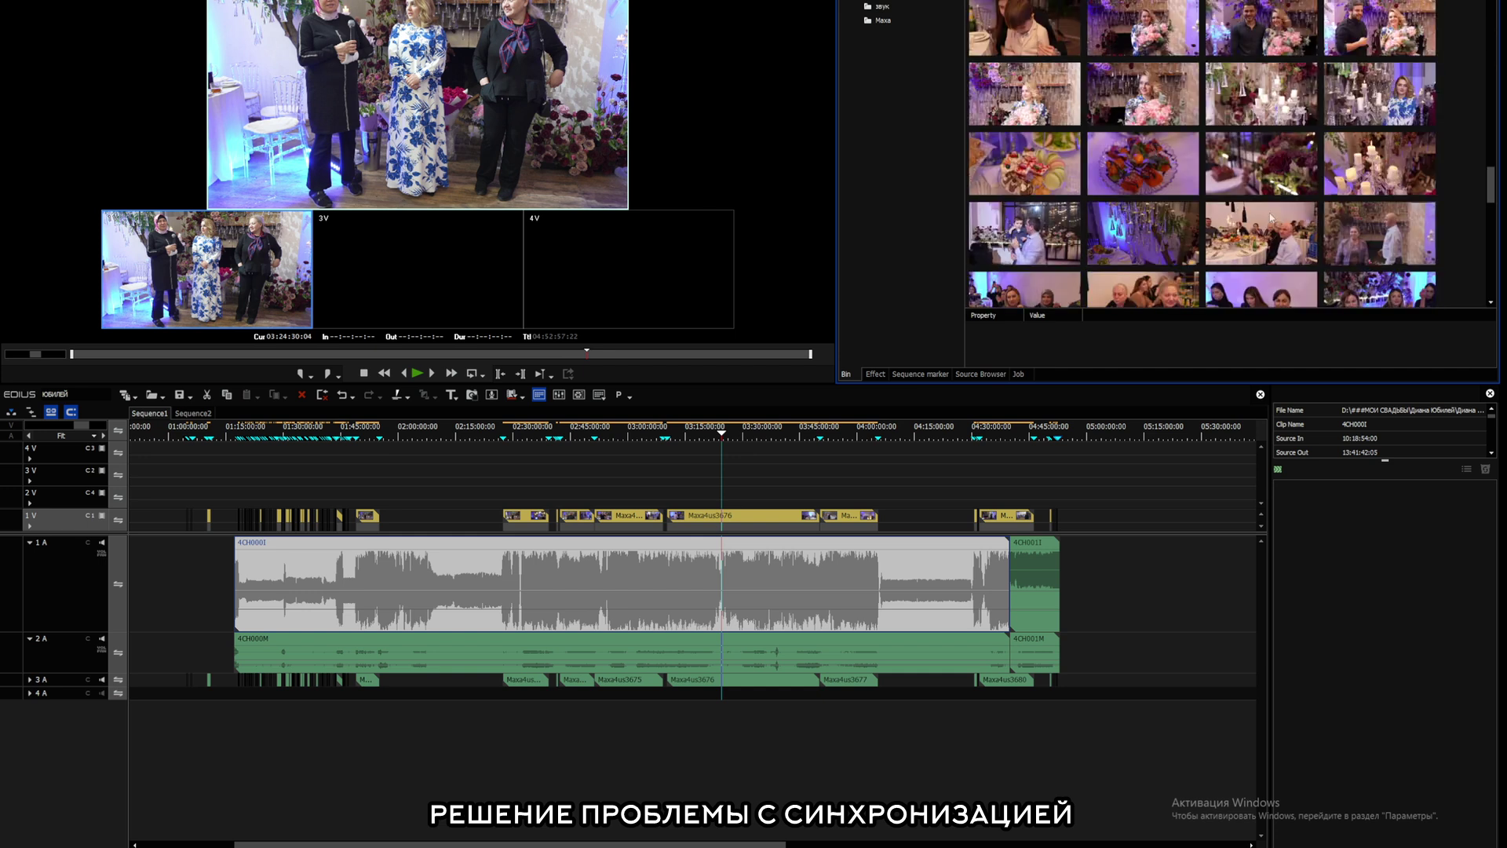
click(1163, 182)
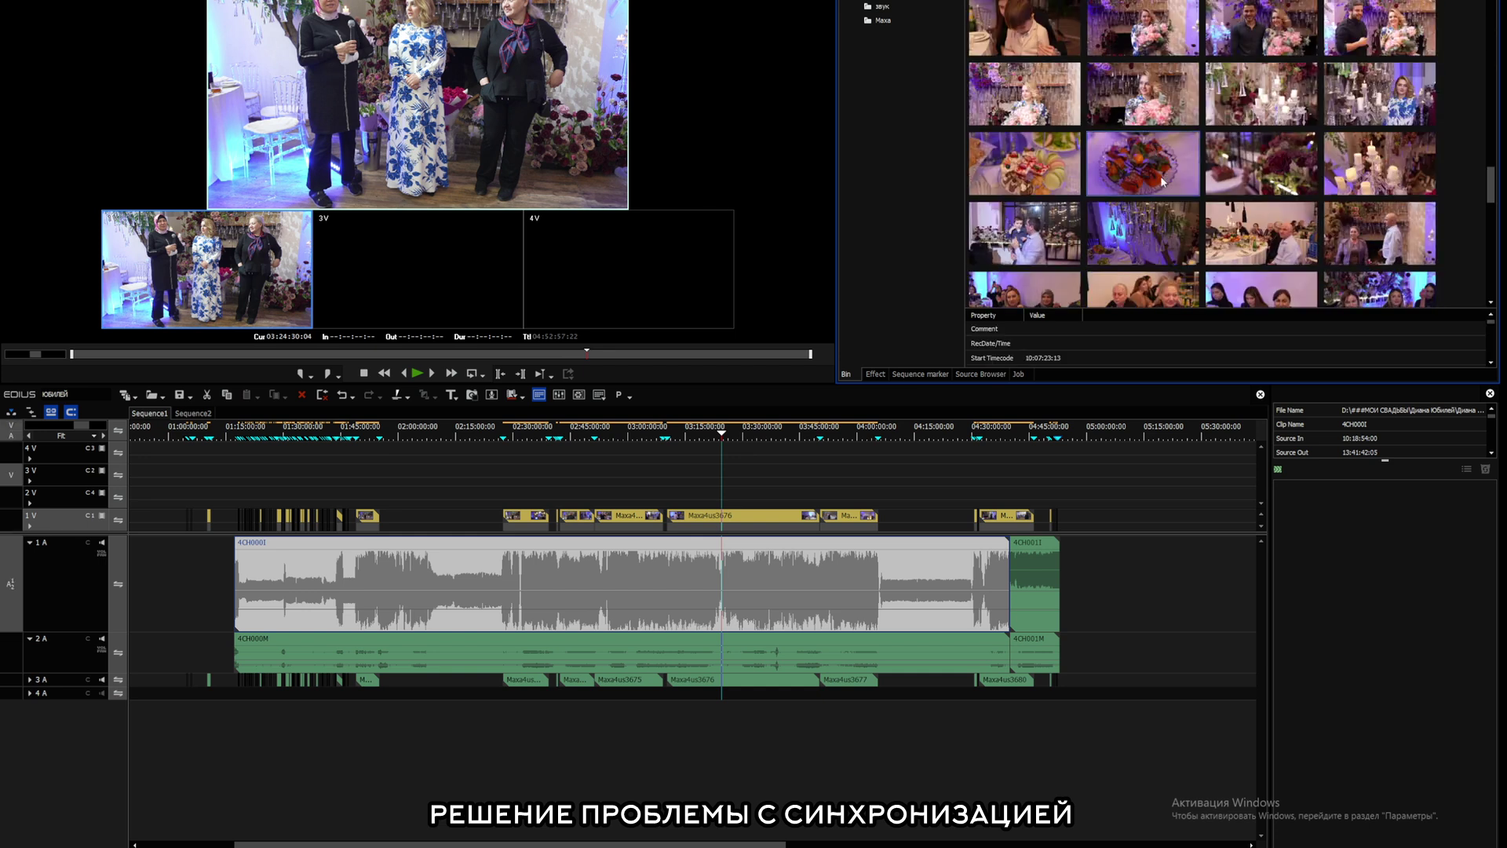
key(ctrl+a)
right_click(1045, 173)
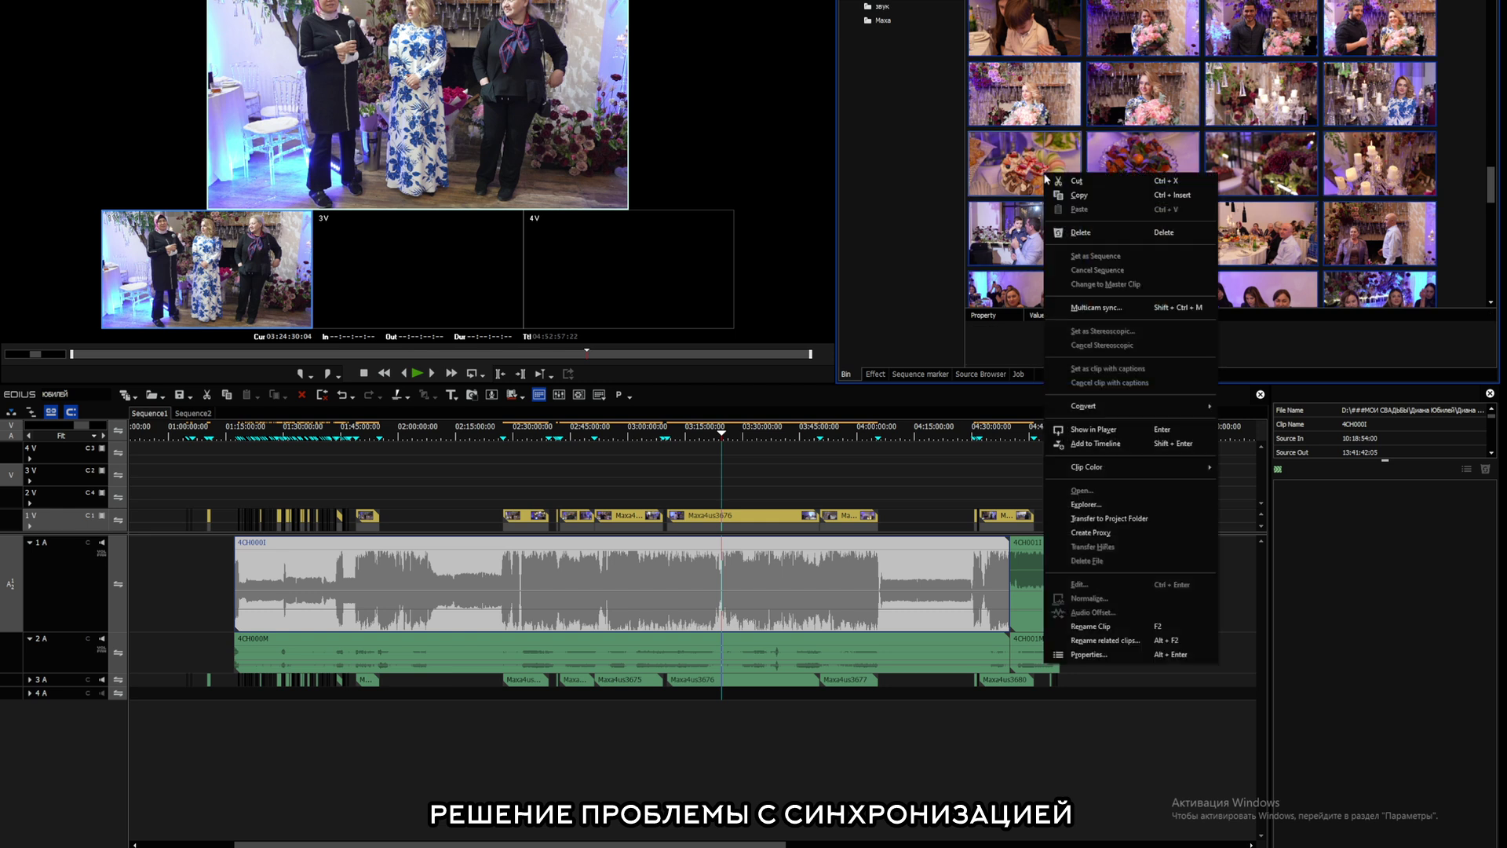
click(1108, 307)
click(1123, 138)
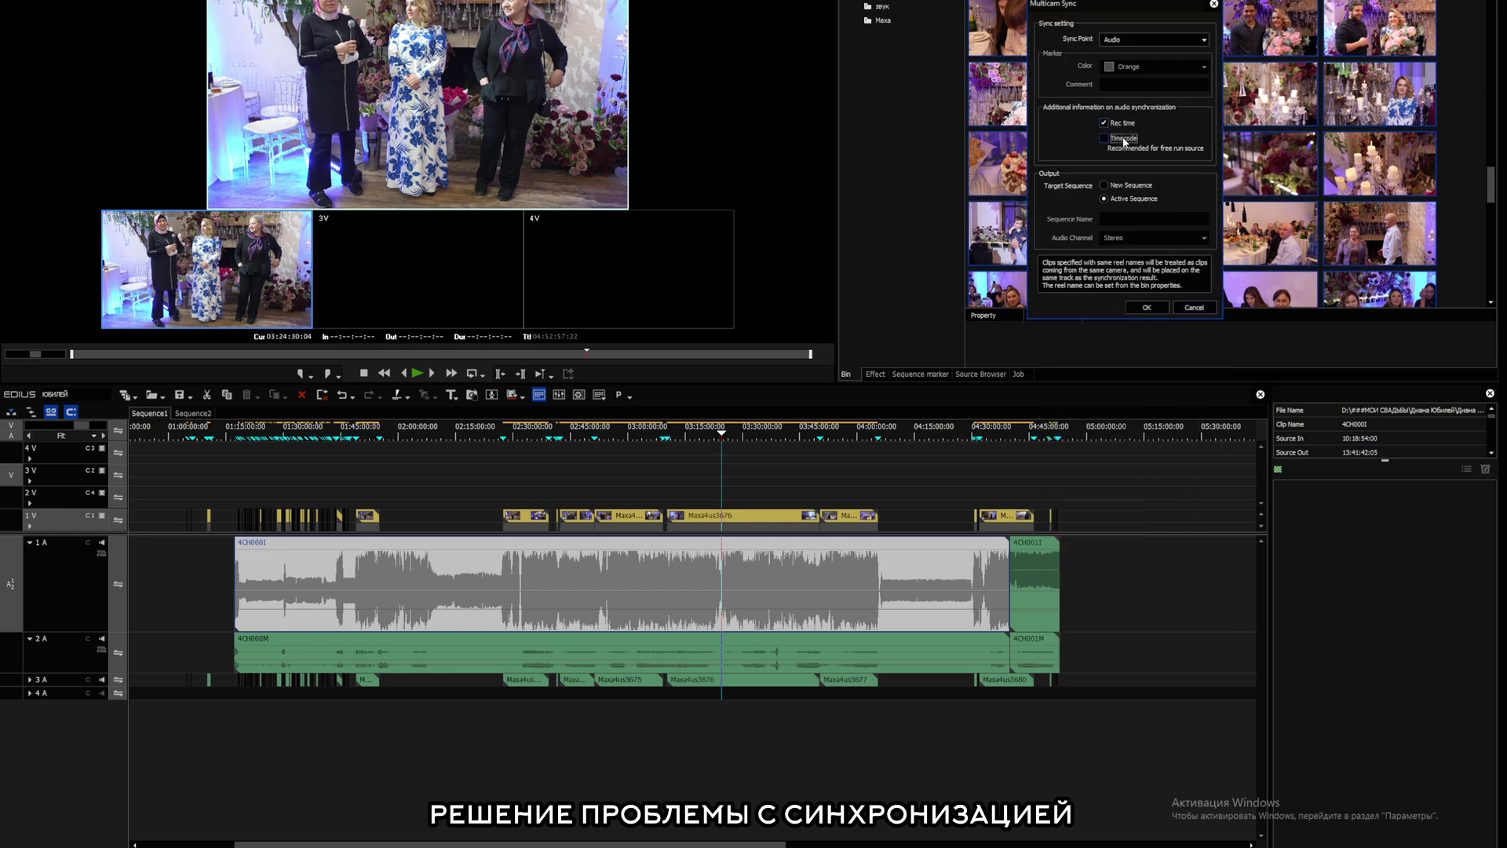
click(1147, 307)
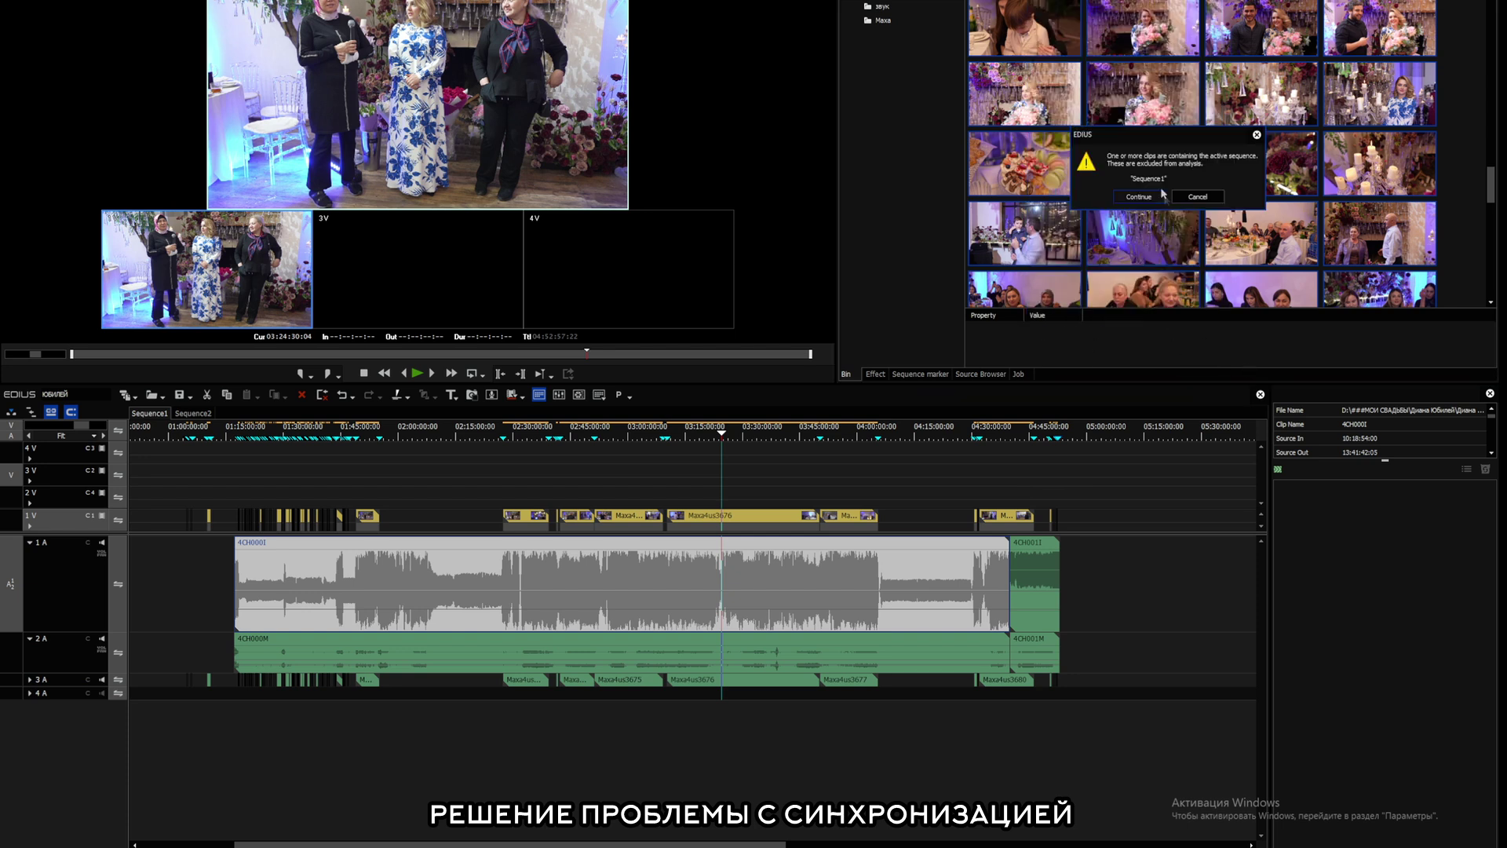
click(1151, 198)
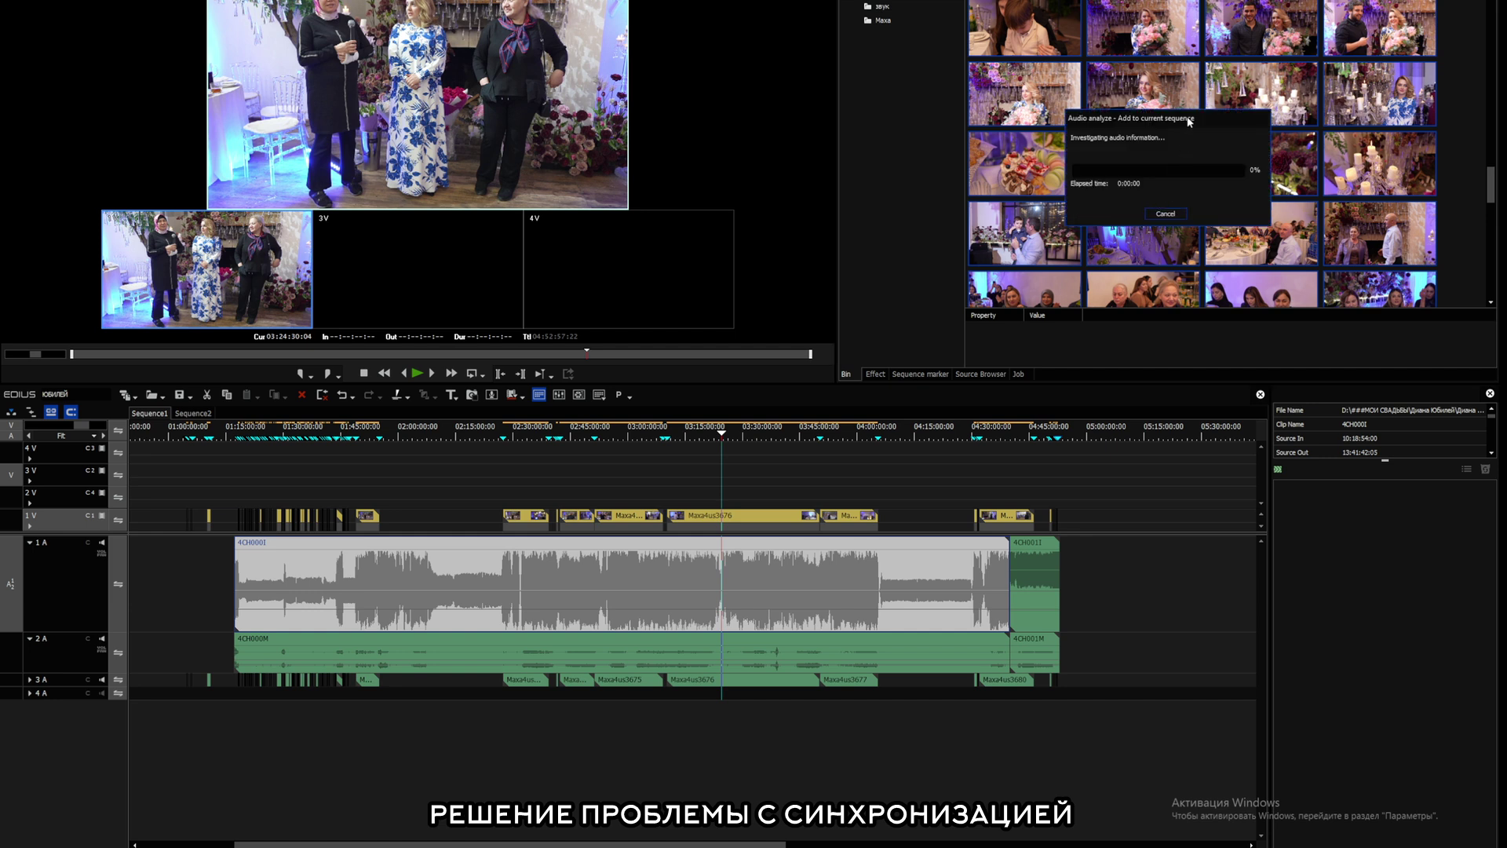
- Move the audio analysis progress window aside while the sync runs
drag(1190, 121, 1014, 204)
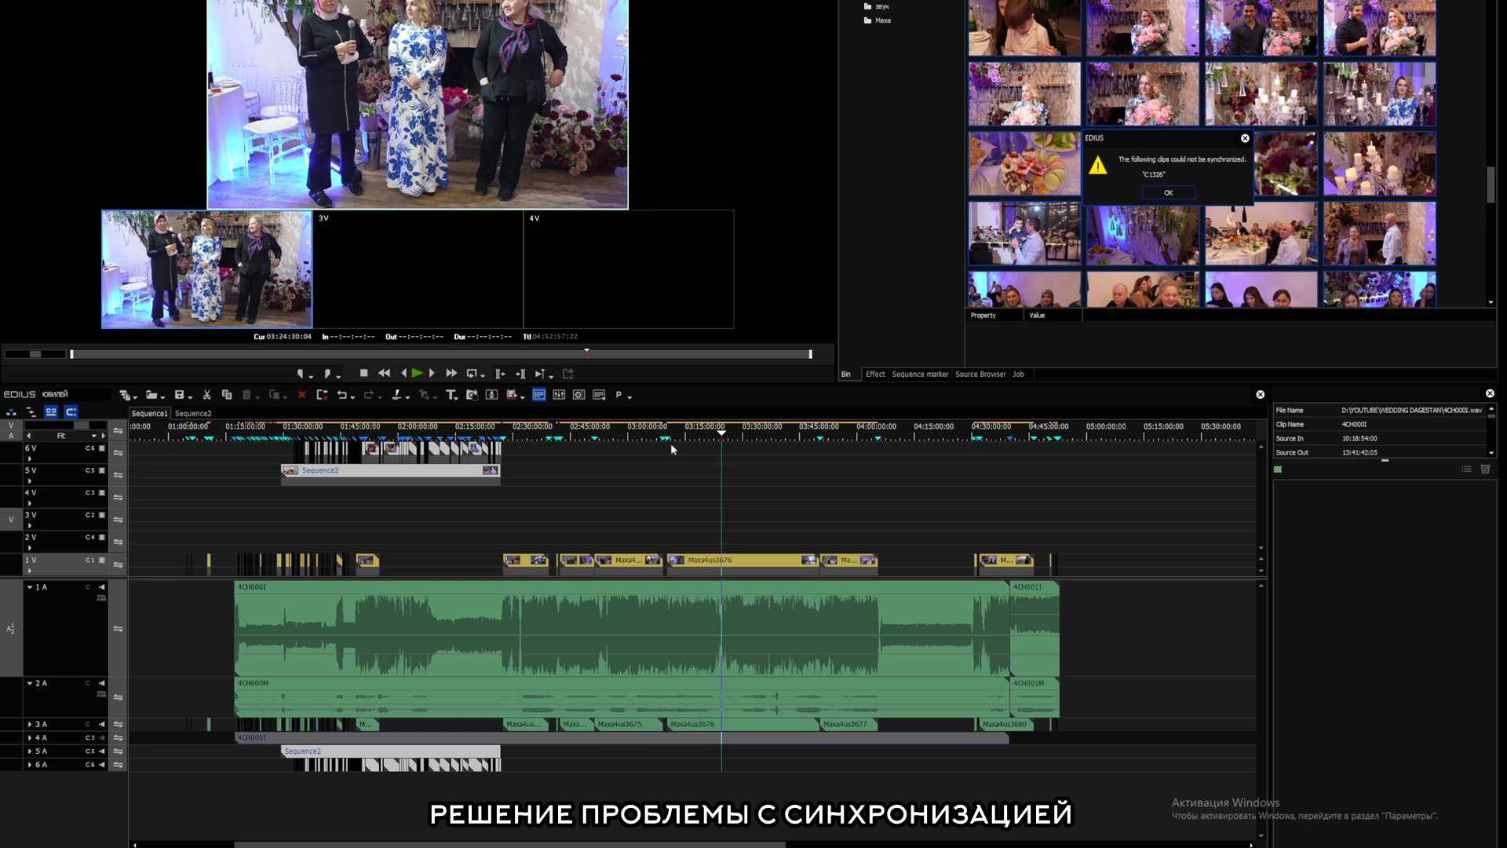
- Acknowledge the unsynchronised-clips warning and delete the Sequence2 clips from tracks 6V and 6A
click(1167, 193)
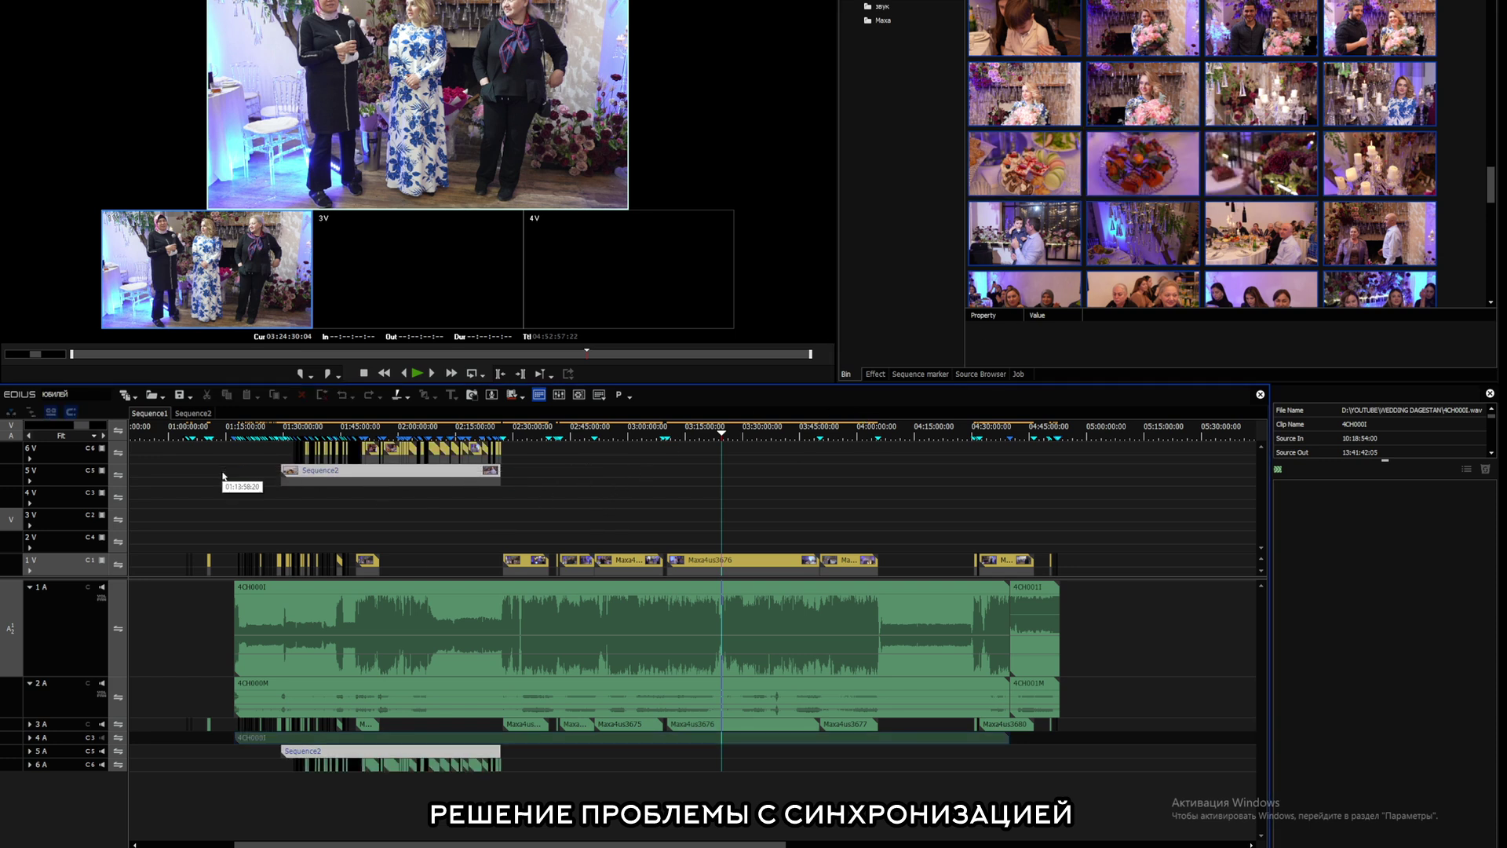
key(Delete)
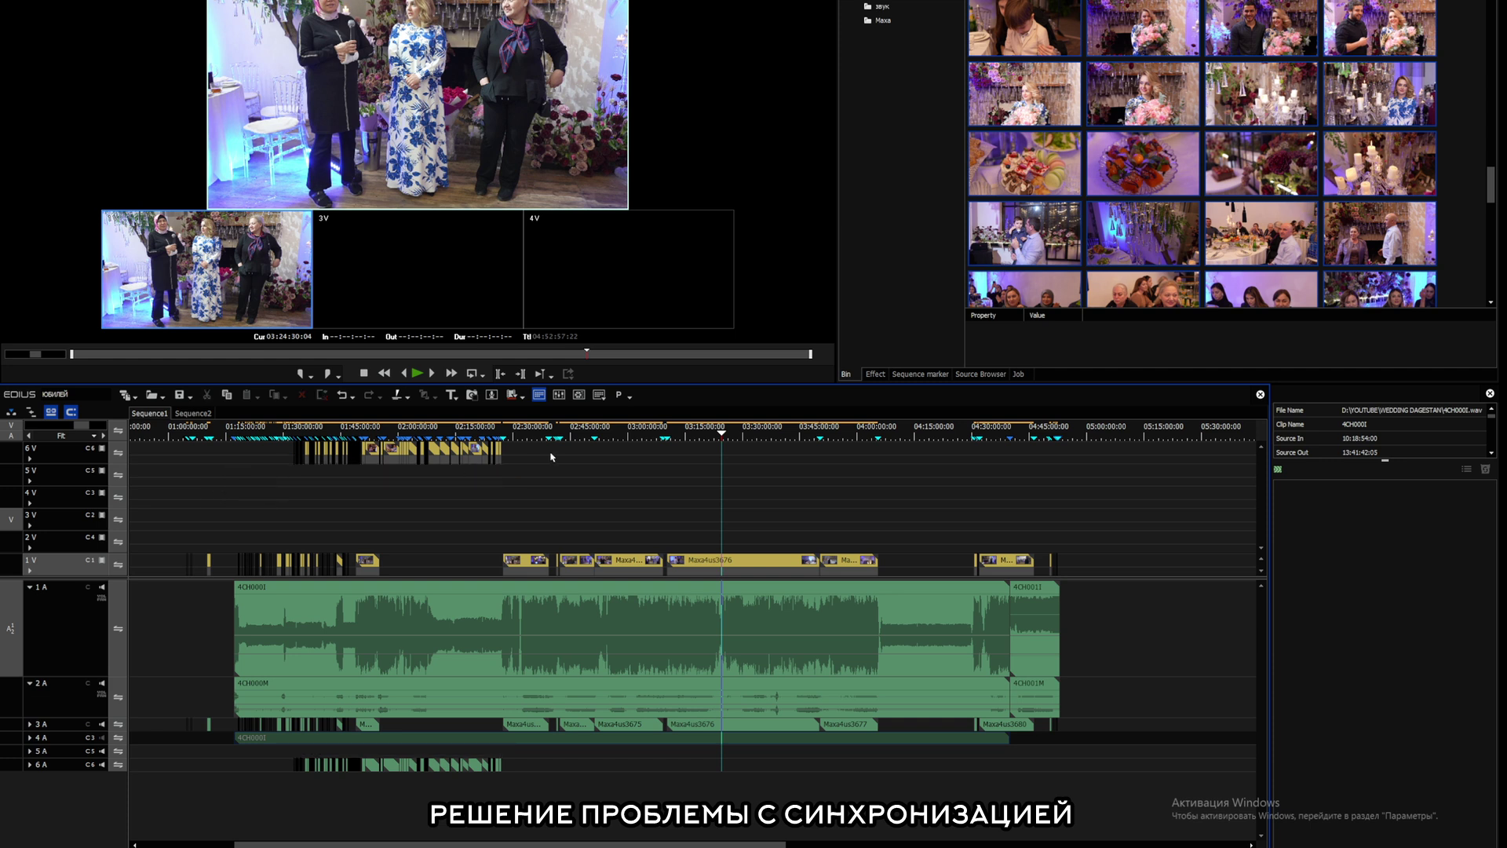
scroll(196, 491, left, 1)
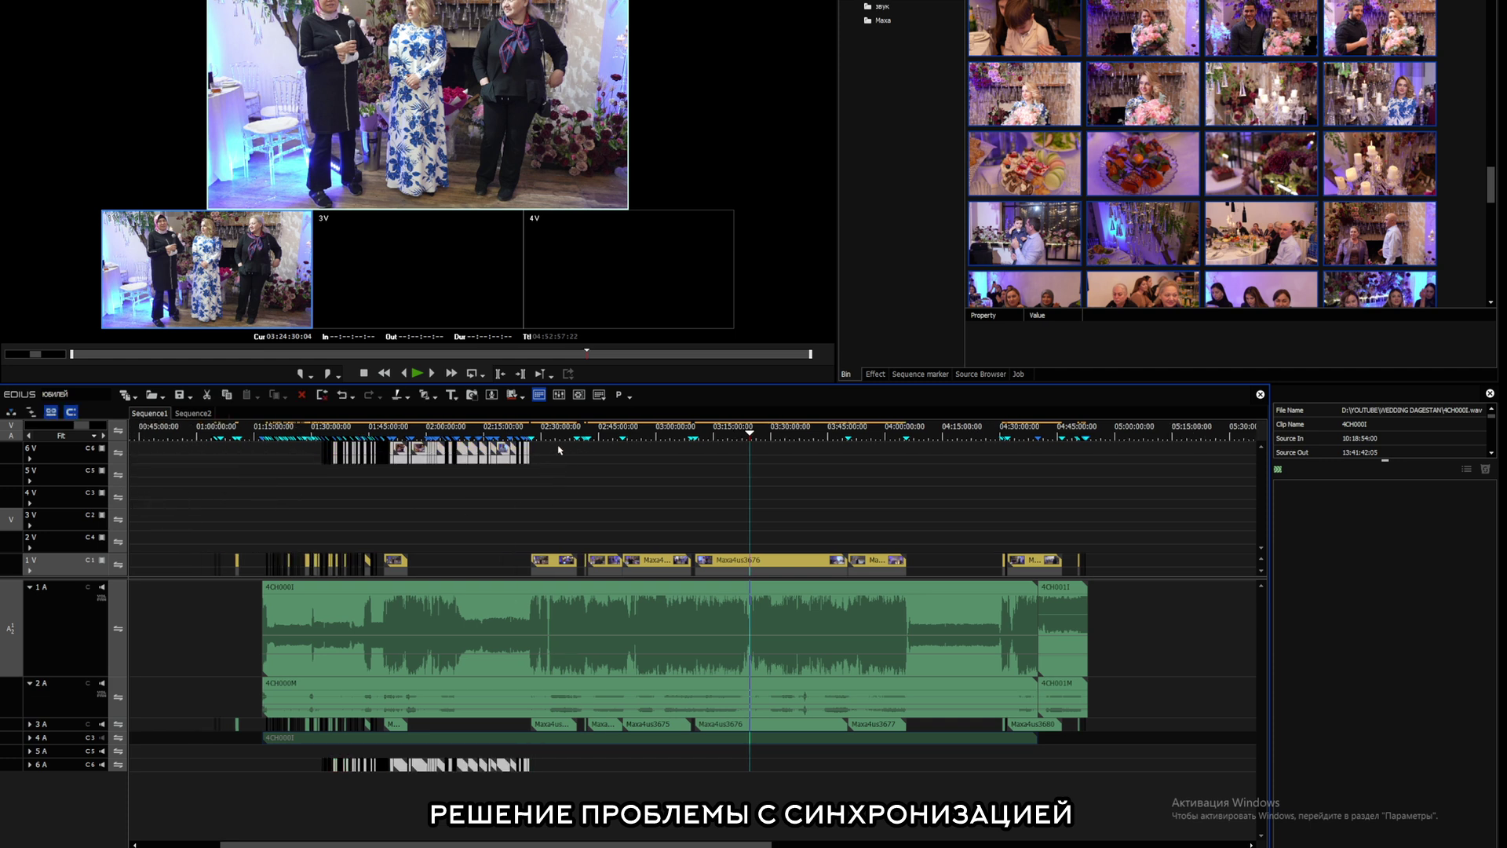
key(Delete)
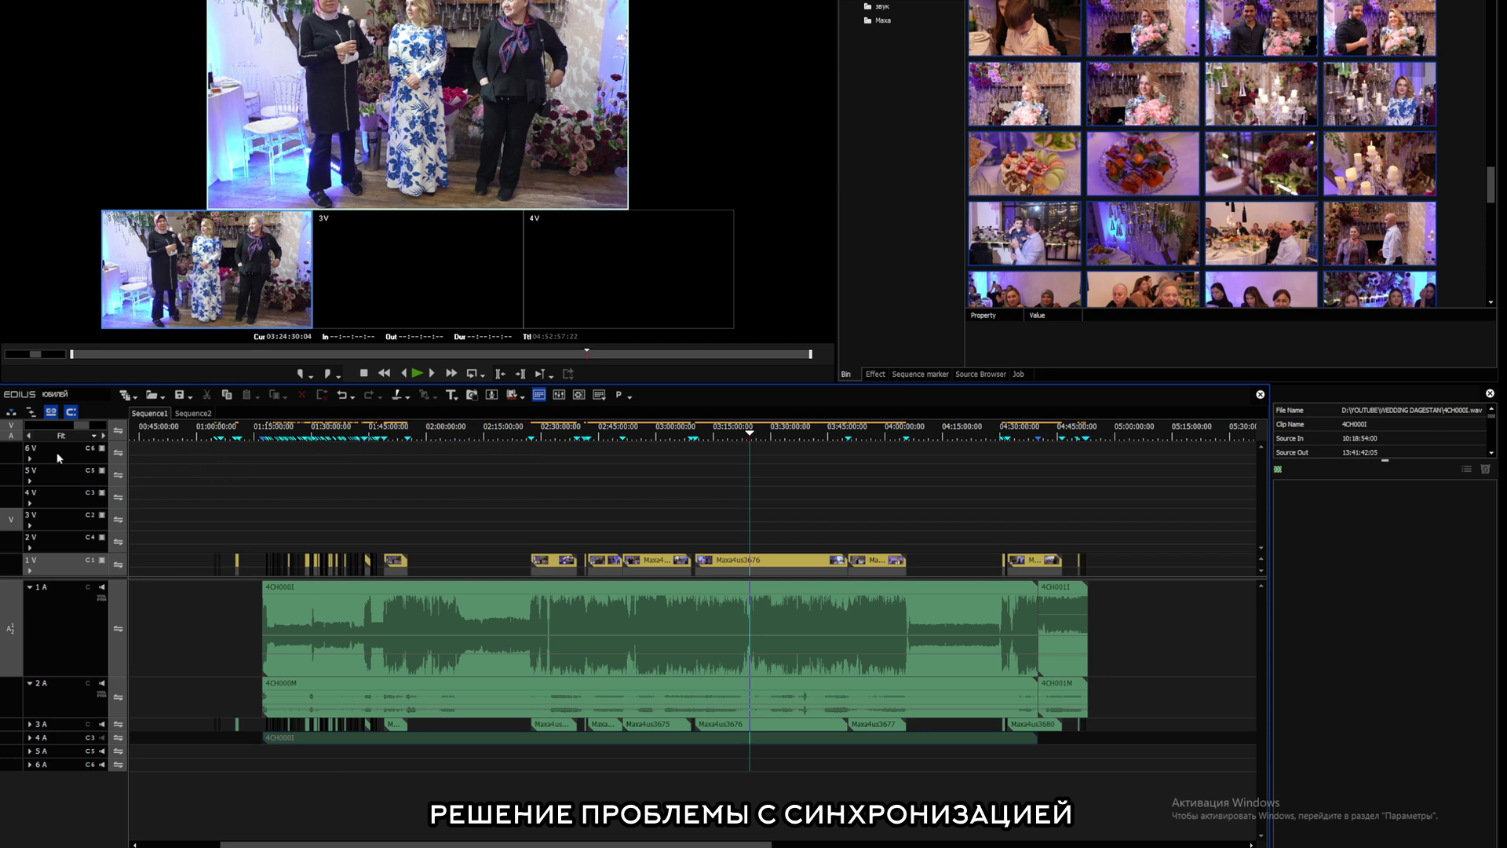
- Delete the empty extra video tracks 6V and 5V
click(57, 458)
ctrl+click(69, 481)
right_click(69, 481)
click(135, 639)
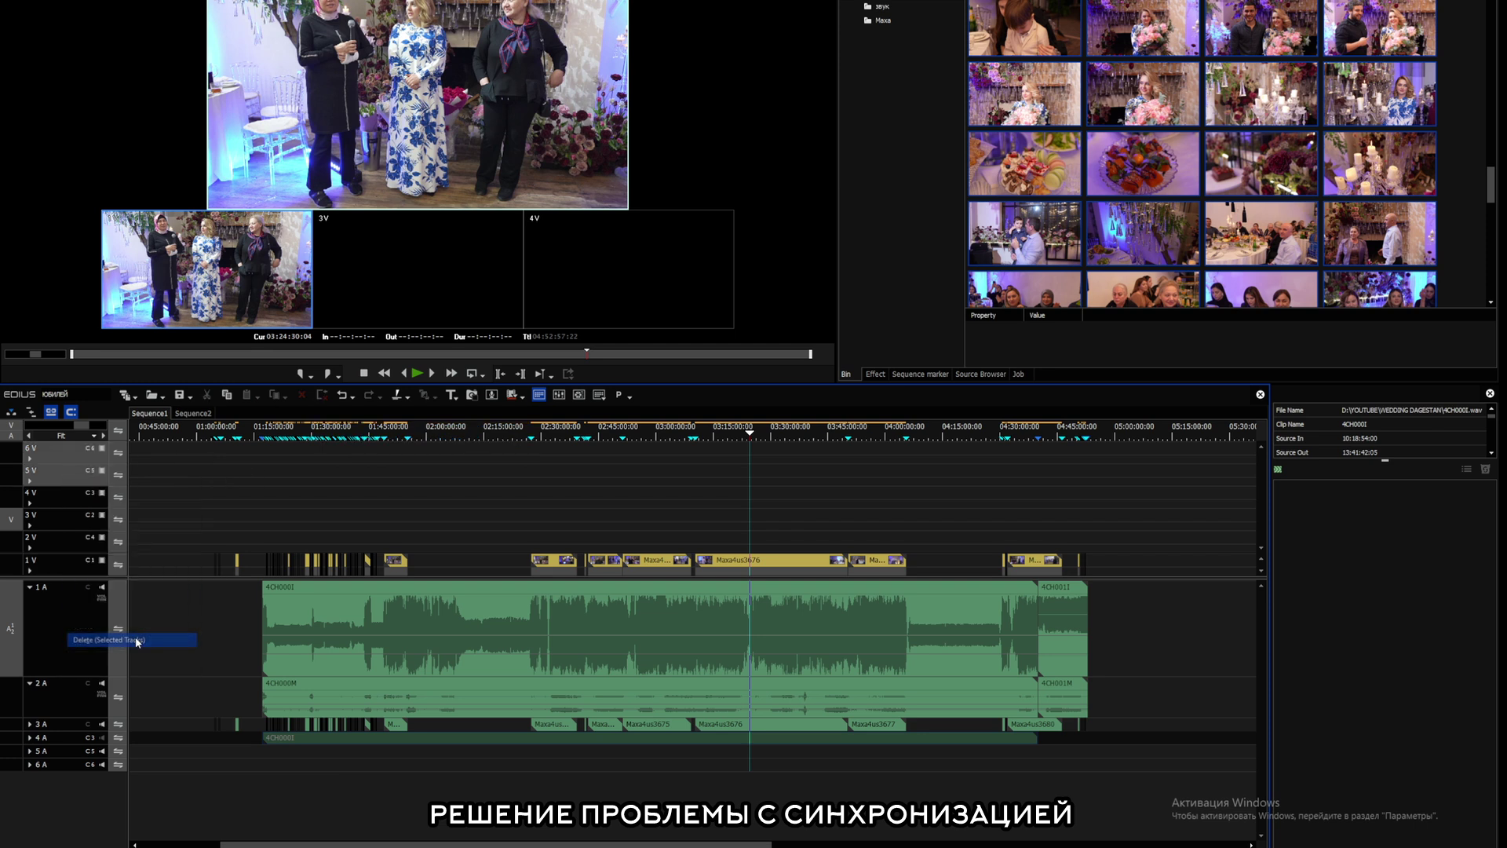
- Deselect the 4CH000I audio recording in the bin, keeping only the camera clips selected
scroll(1256, 252, down, 3)
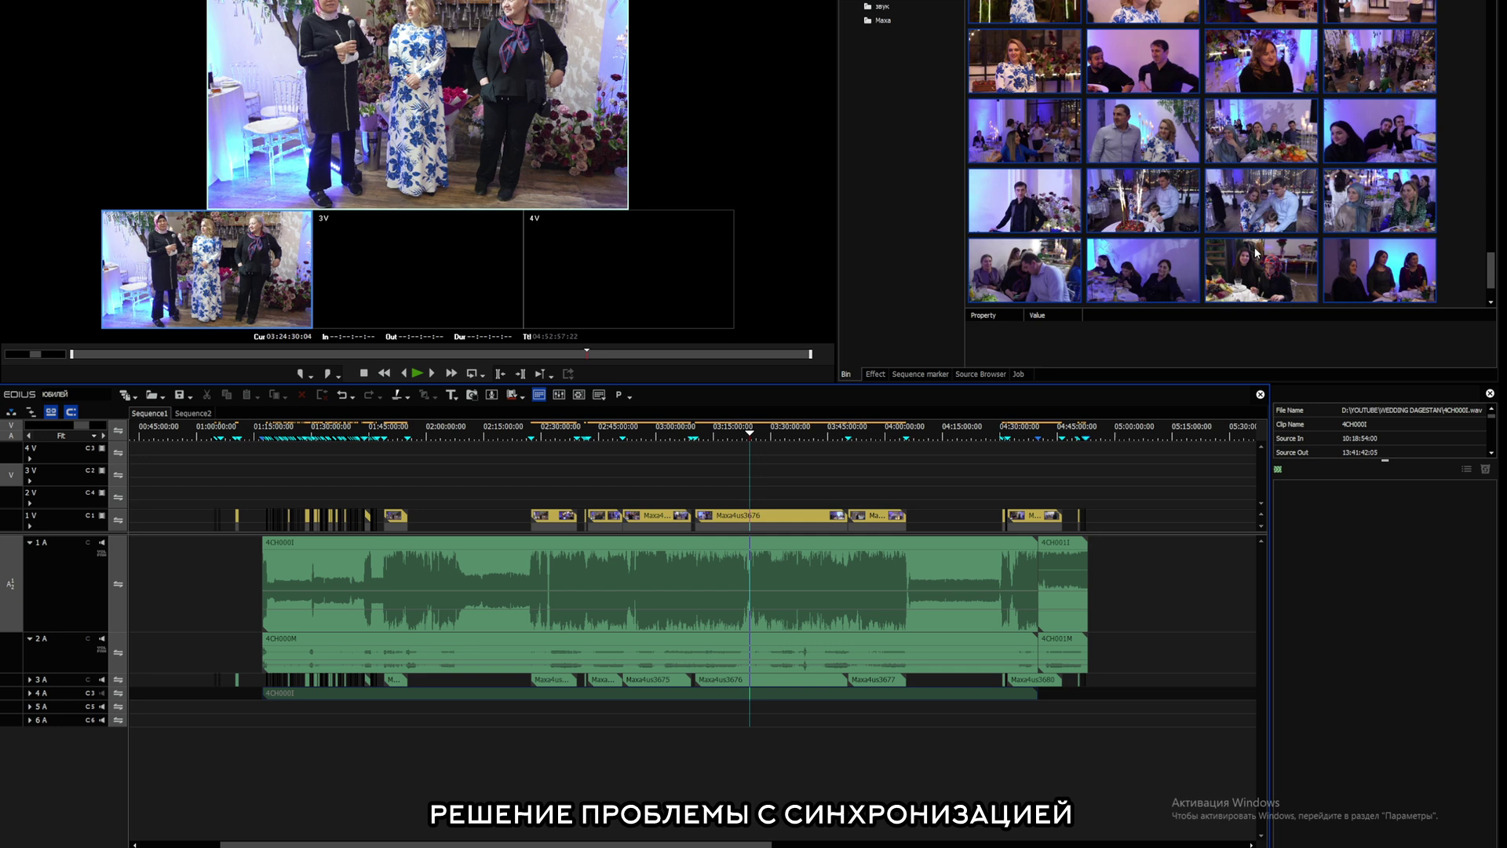
scroll(1256, 253, down, 1)
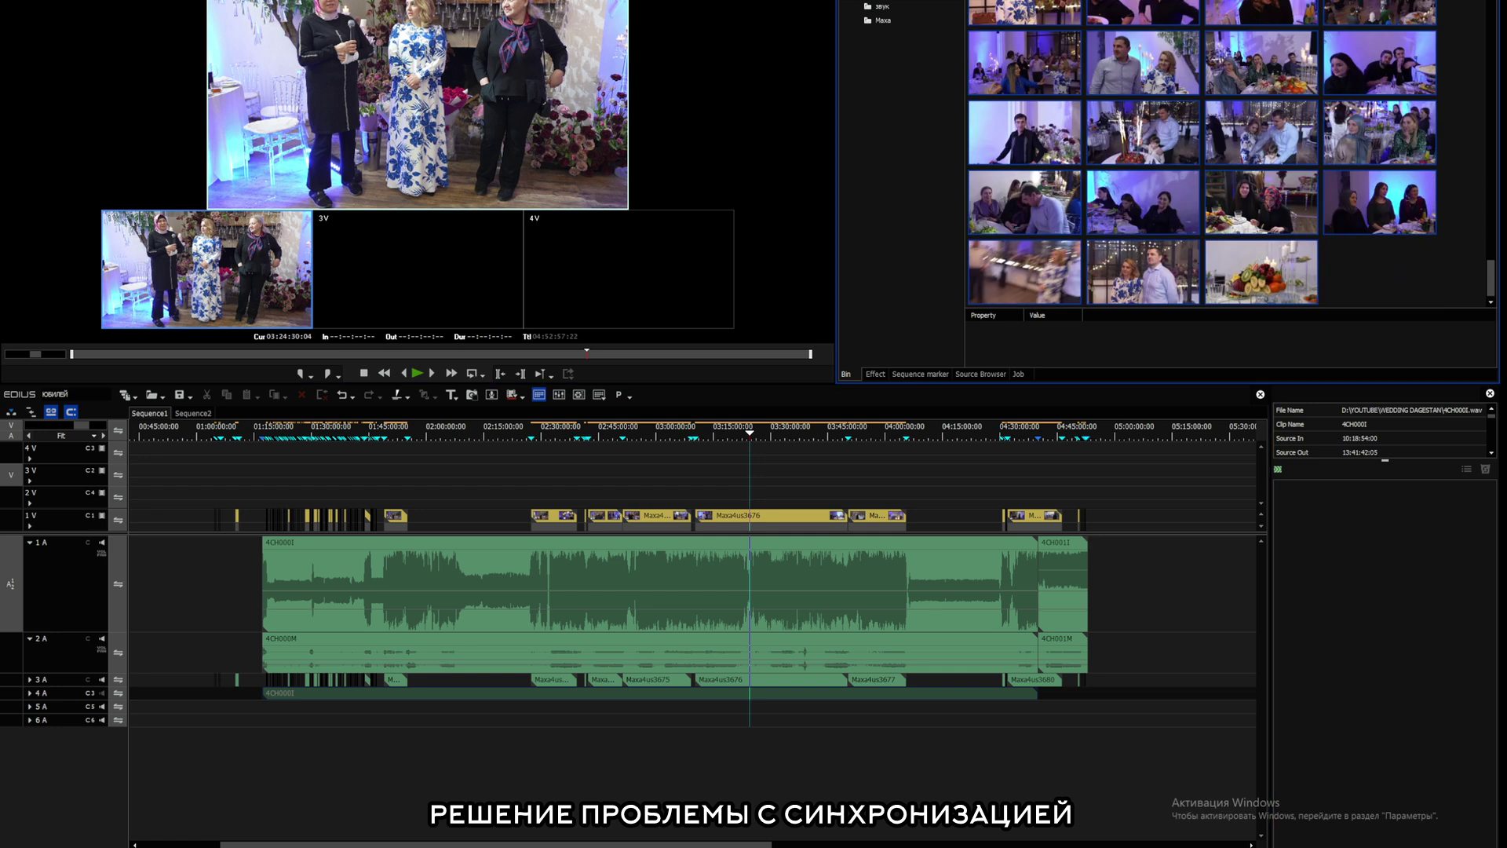
scroll(1256, 190, down, 2)
scroll(1256, 190, down, 2)
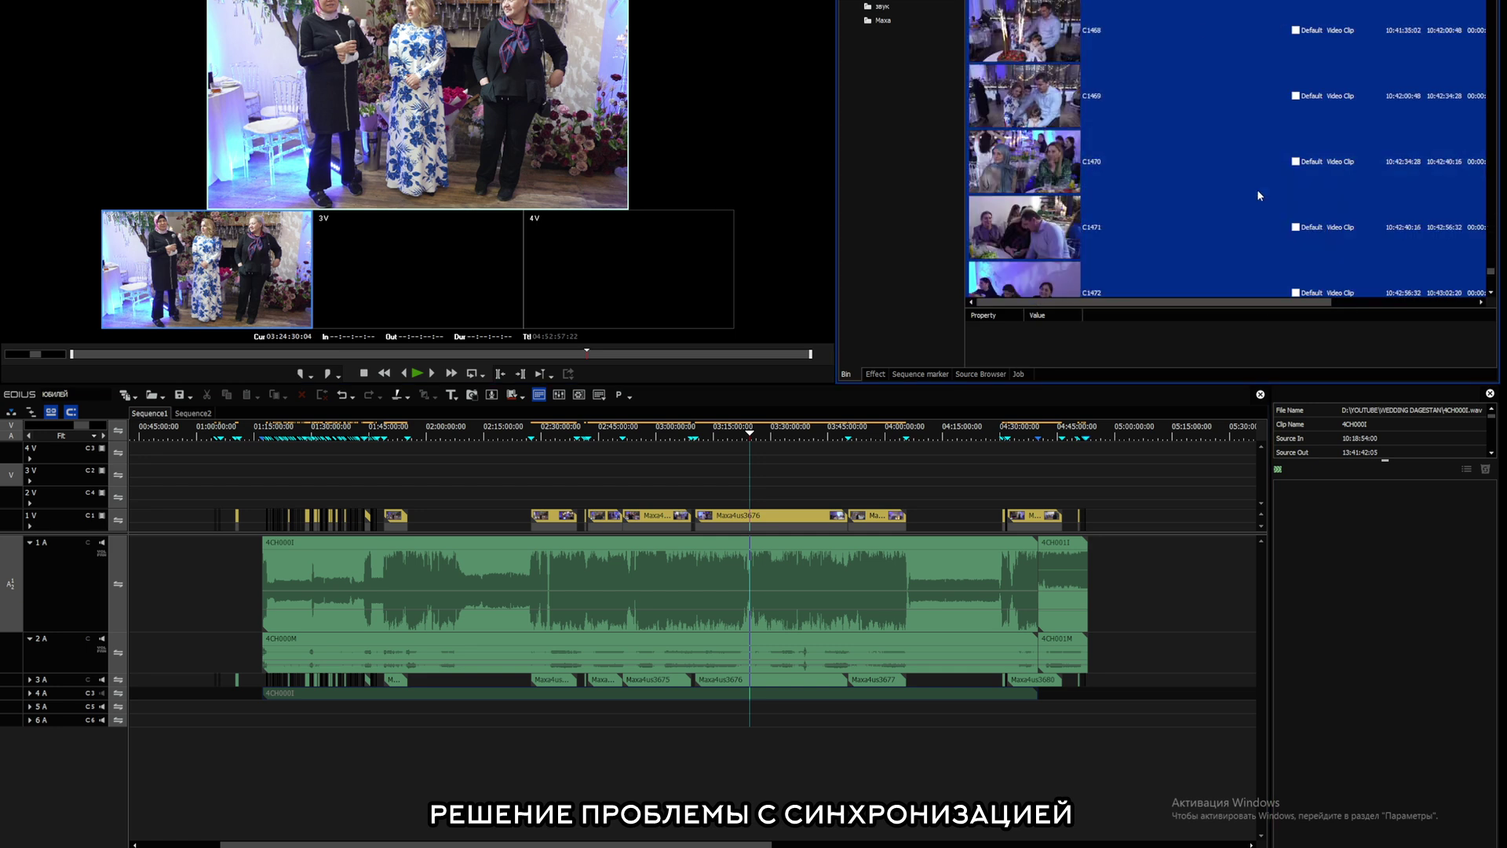
scroll(1257, 194, down, 3)
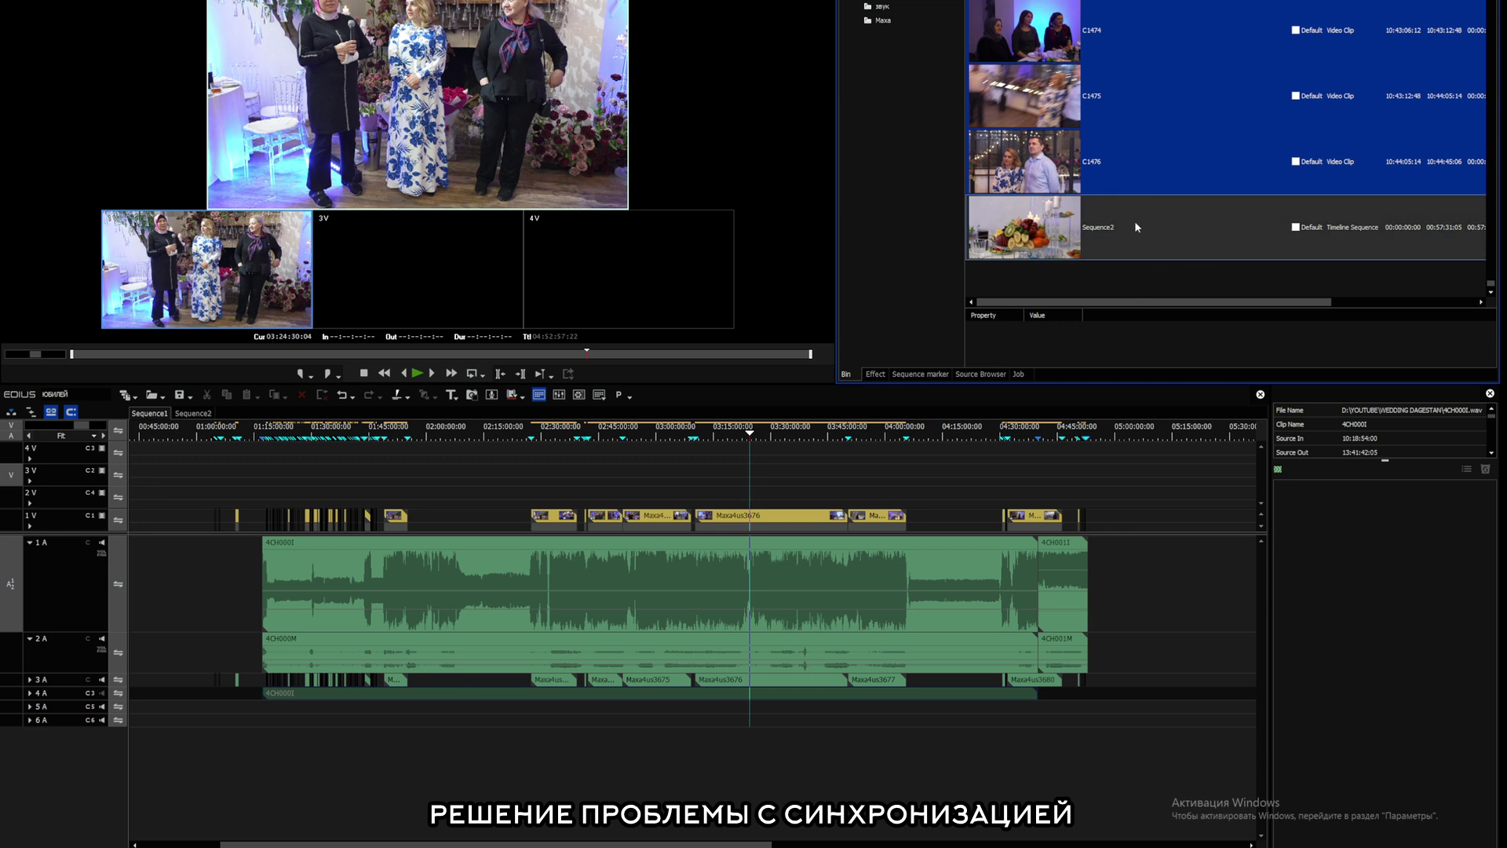
scroll(1136, 227, up, 5)
scroll(1287, 259, up, 5)
scroll(1212, 244, up, 5)
scroll(1189, 230, up, 5)
scroll(1188, 224, up, 5)
scroll(1170, 210, up, 5)
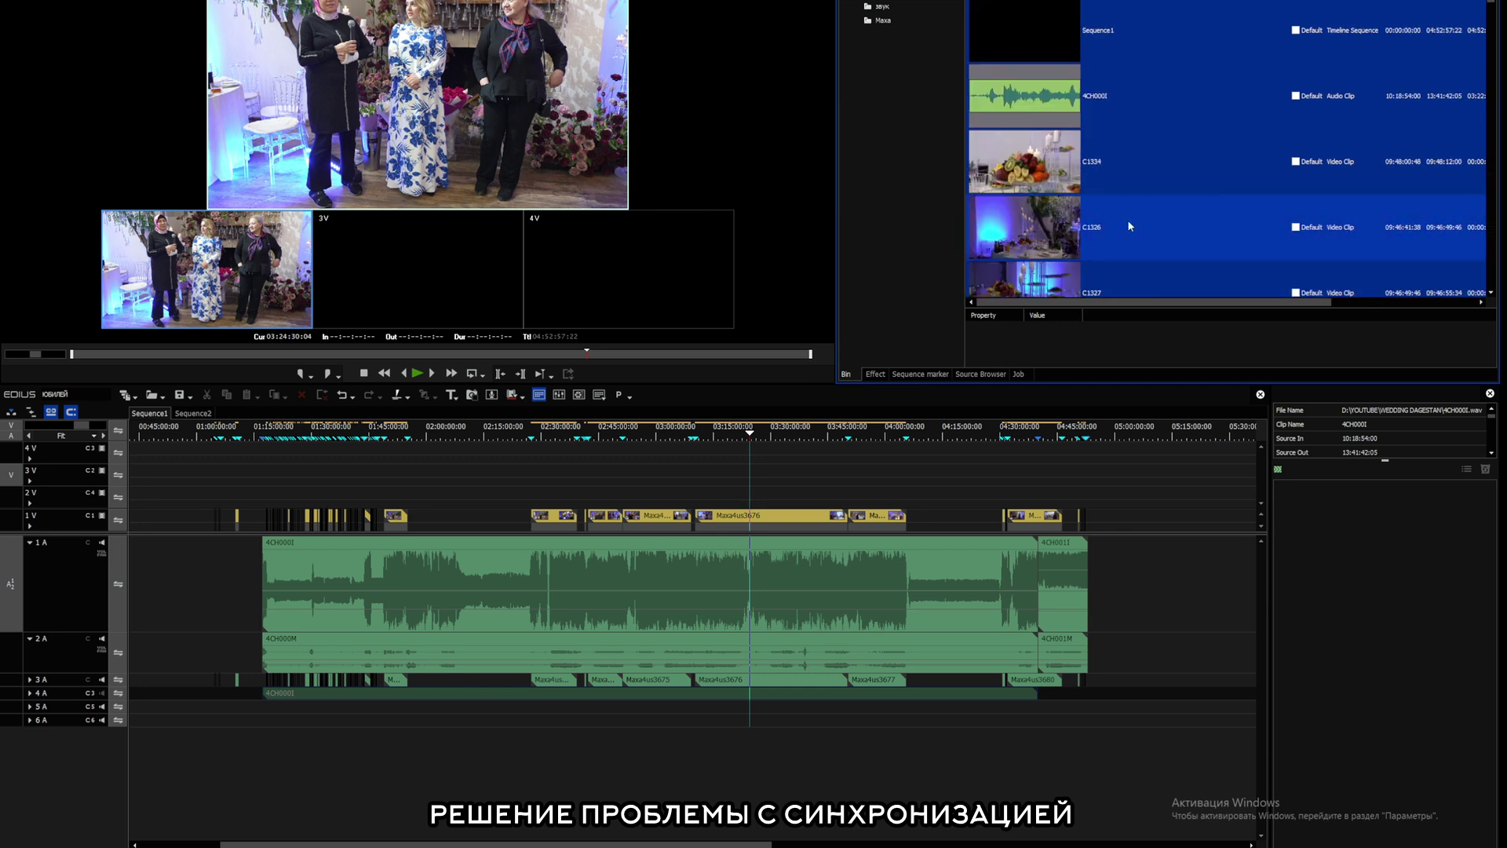
ctrl+click(1042, 91)
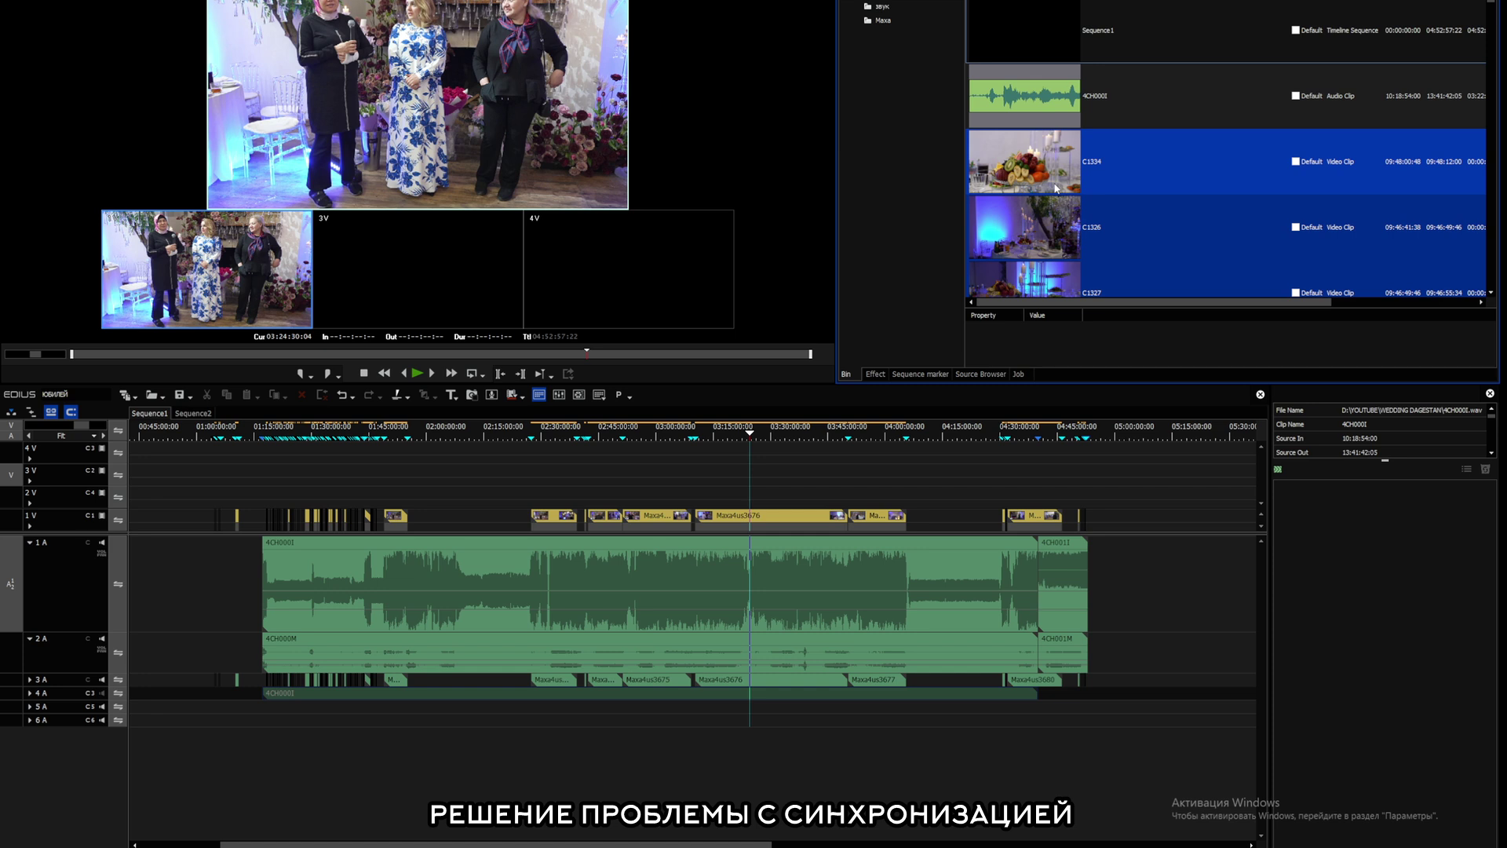
- Open Multicam Sync for the selected clips and untick Rec time and Timecode
right_click(1056, 188)
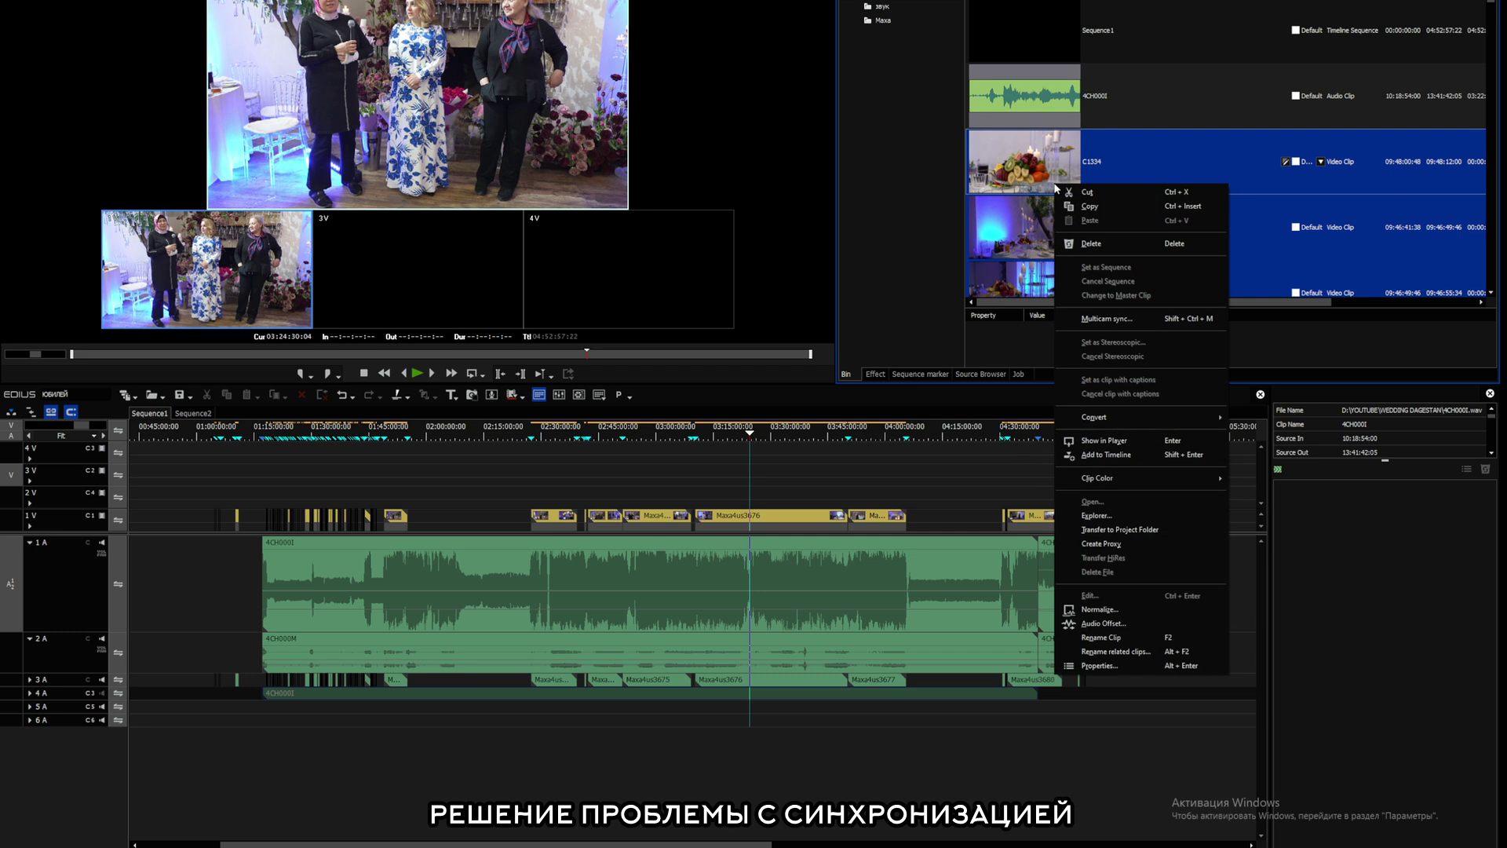
click(1097, 318)
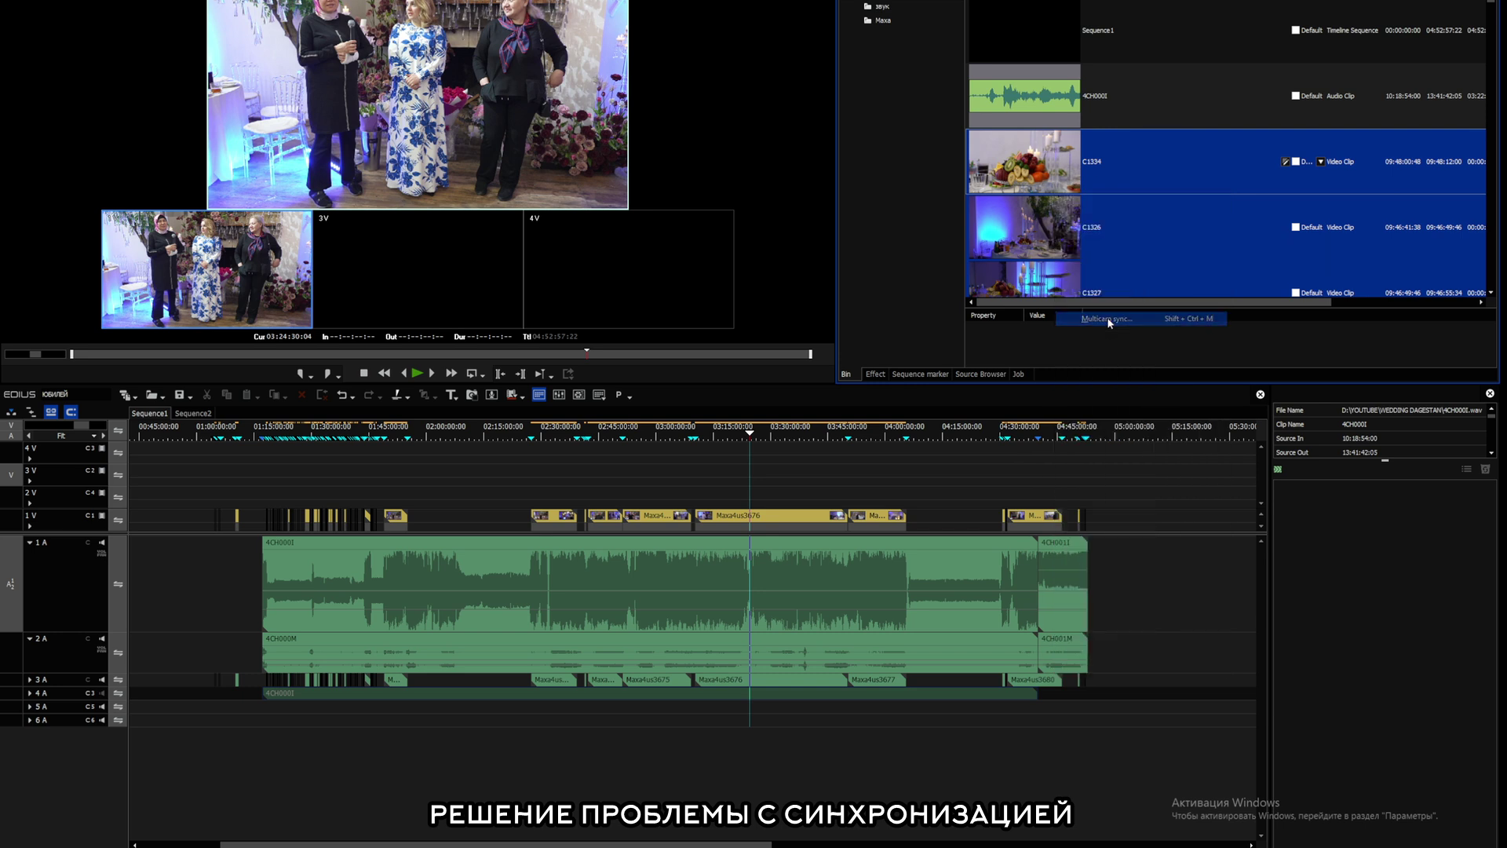
drag(1144, 11, 954, 69)
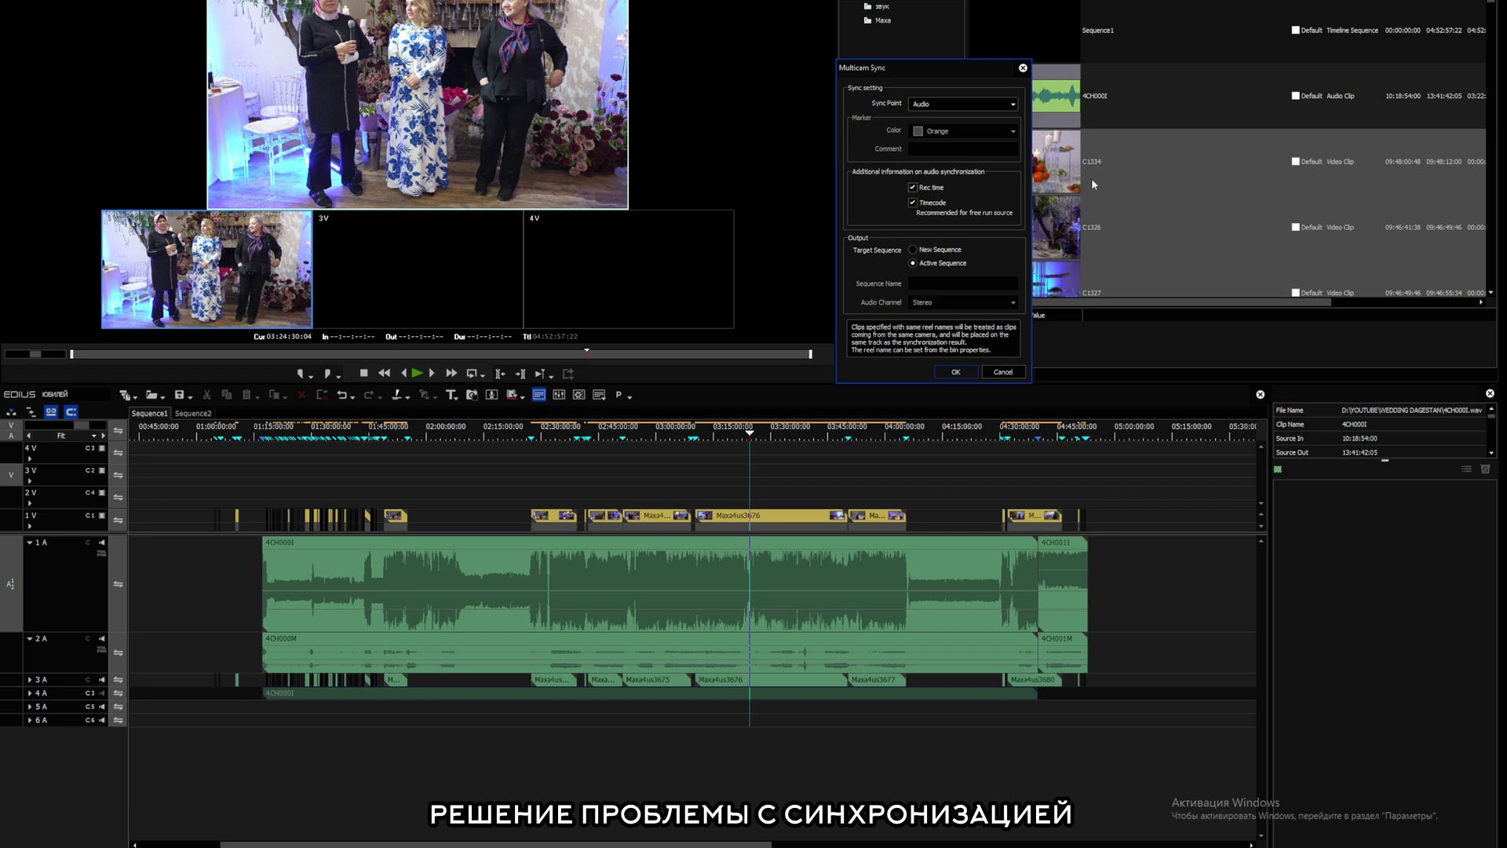
click(913, 188)
click(913, 202)
drag(911, 75, 911, 73)
- Run the sync, dismiss the unsynchronised-clips warning, and drag track 5V down to the 2V position
click(956, 372)
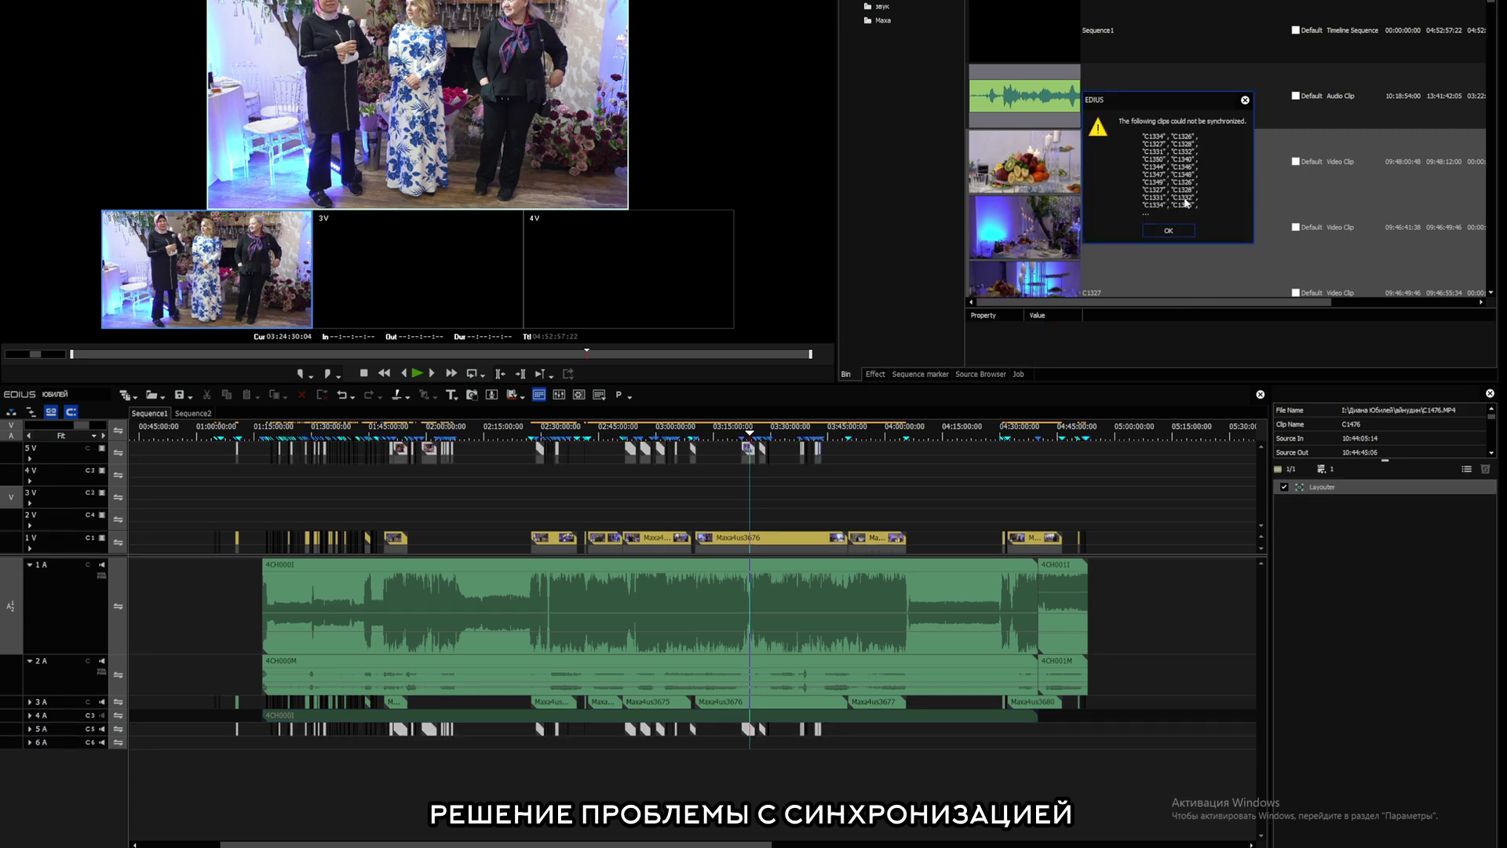
drag(1168, 101, 732, 322)
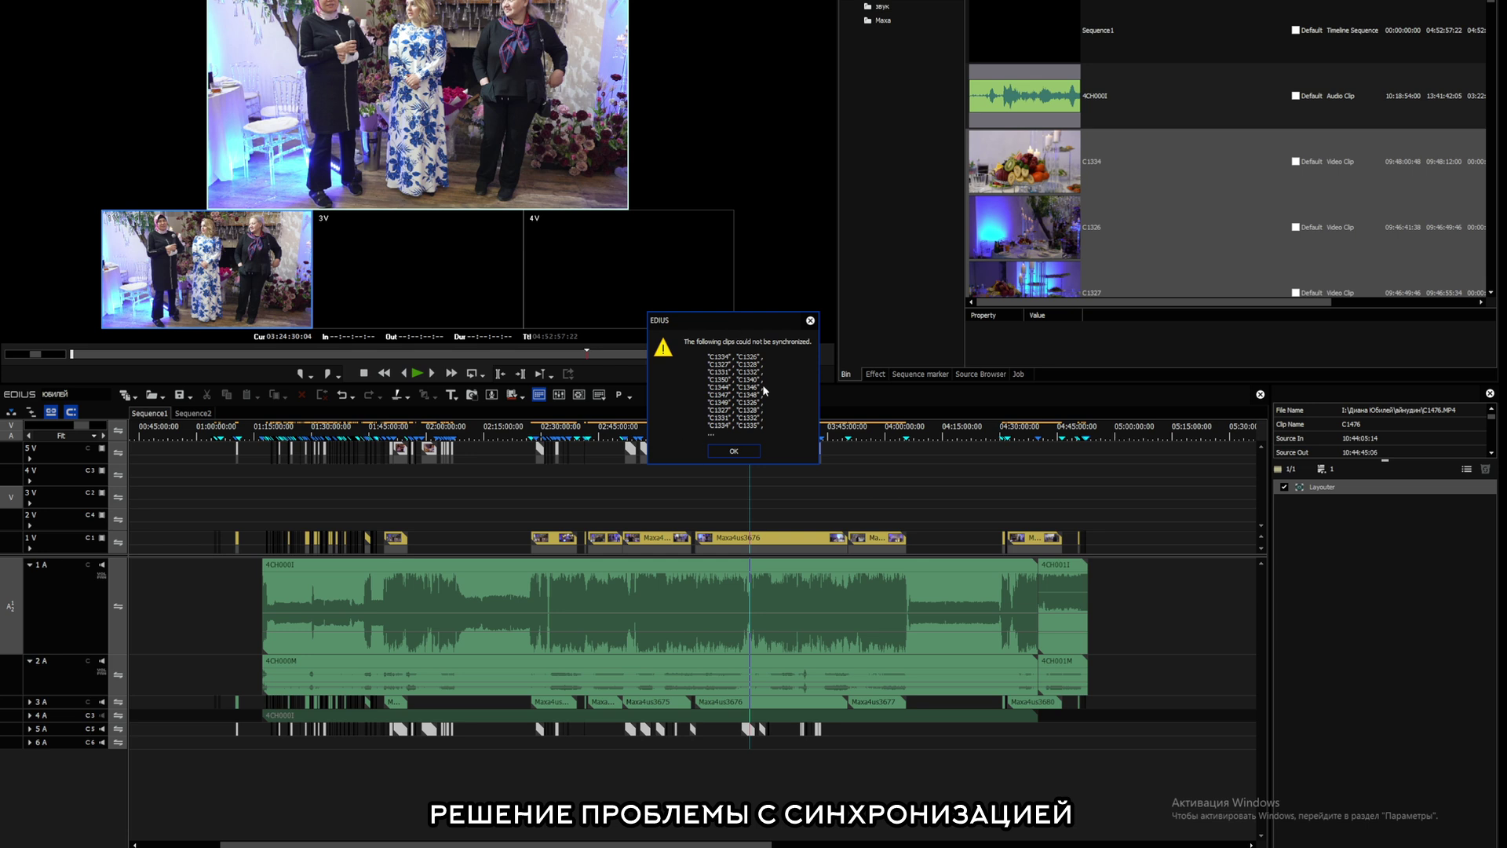
click(734, 452)
drag(78, 458, 78, 518)
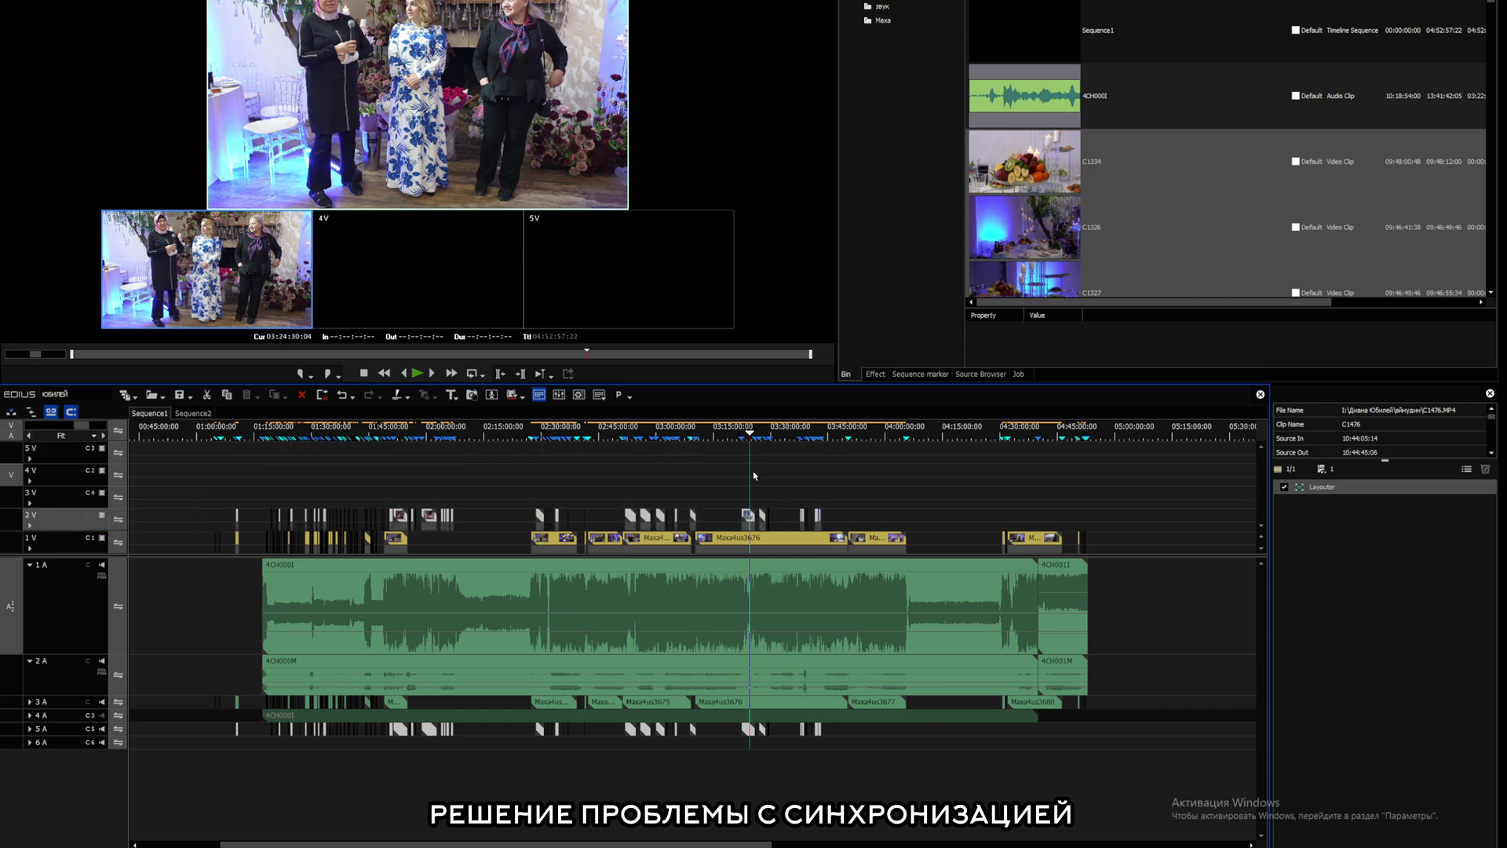
- At 15 Seconds timeline scale, map camera 2 to track 2V
drag(879, 516, 341, 510)
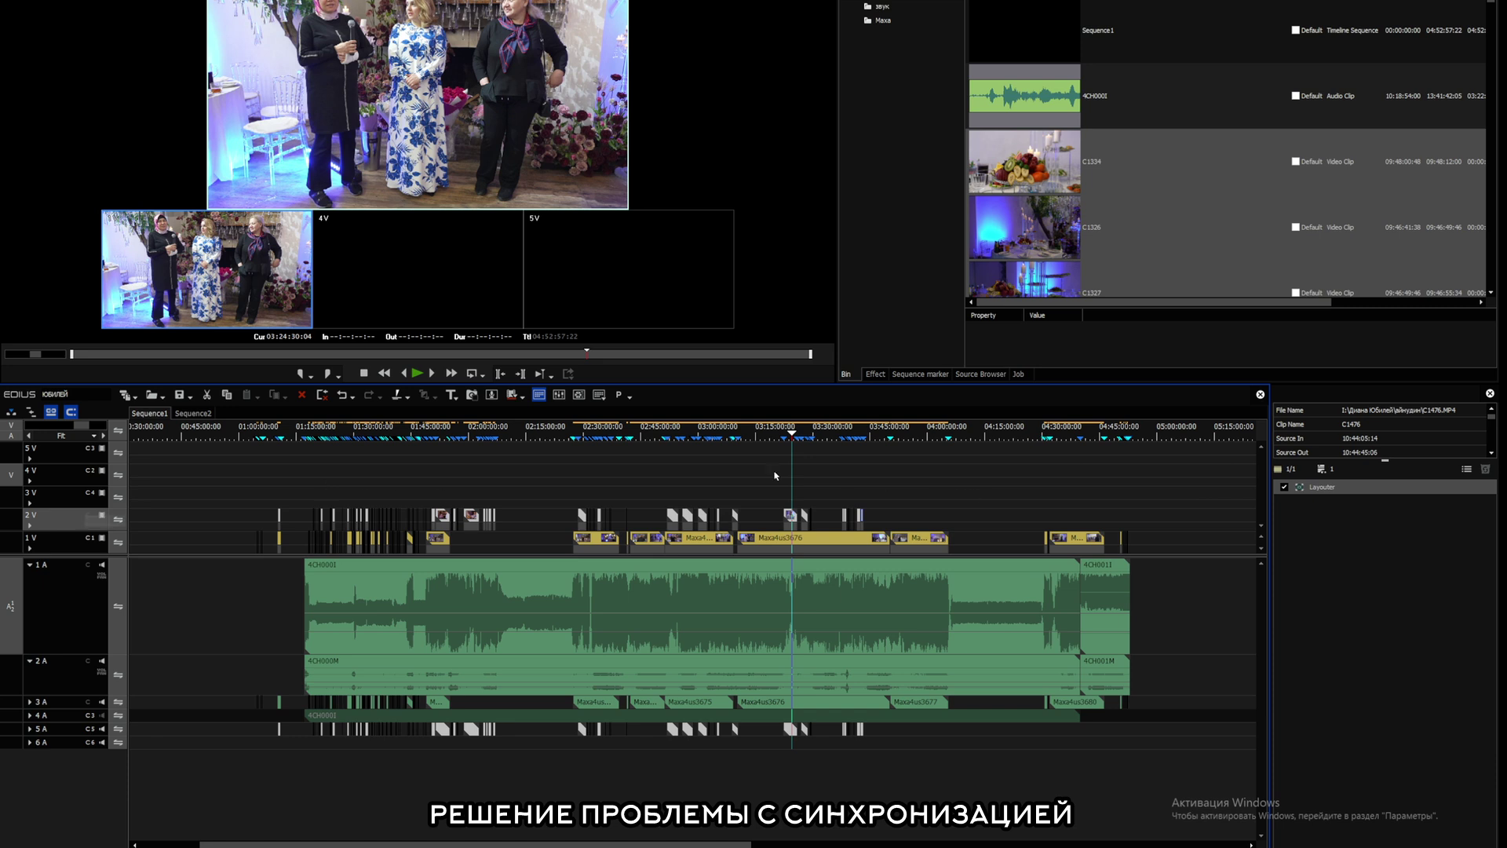
click(32, 436)
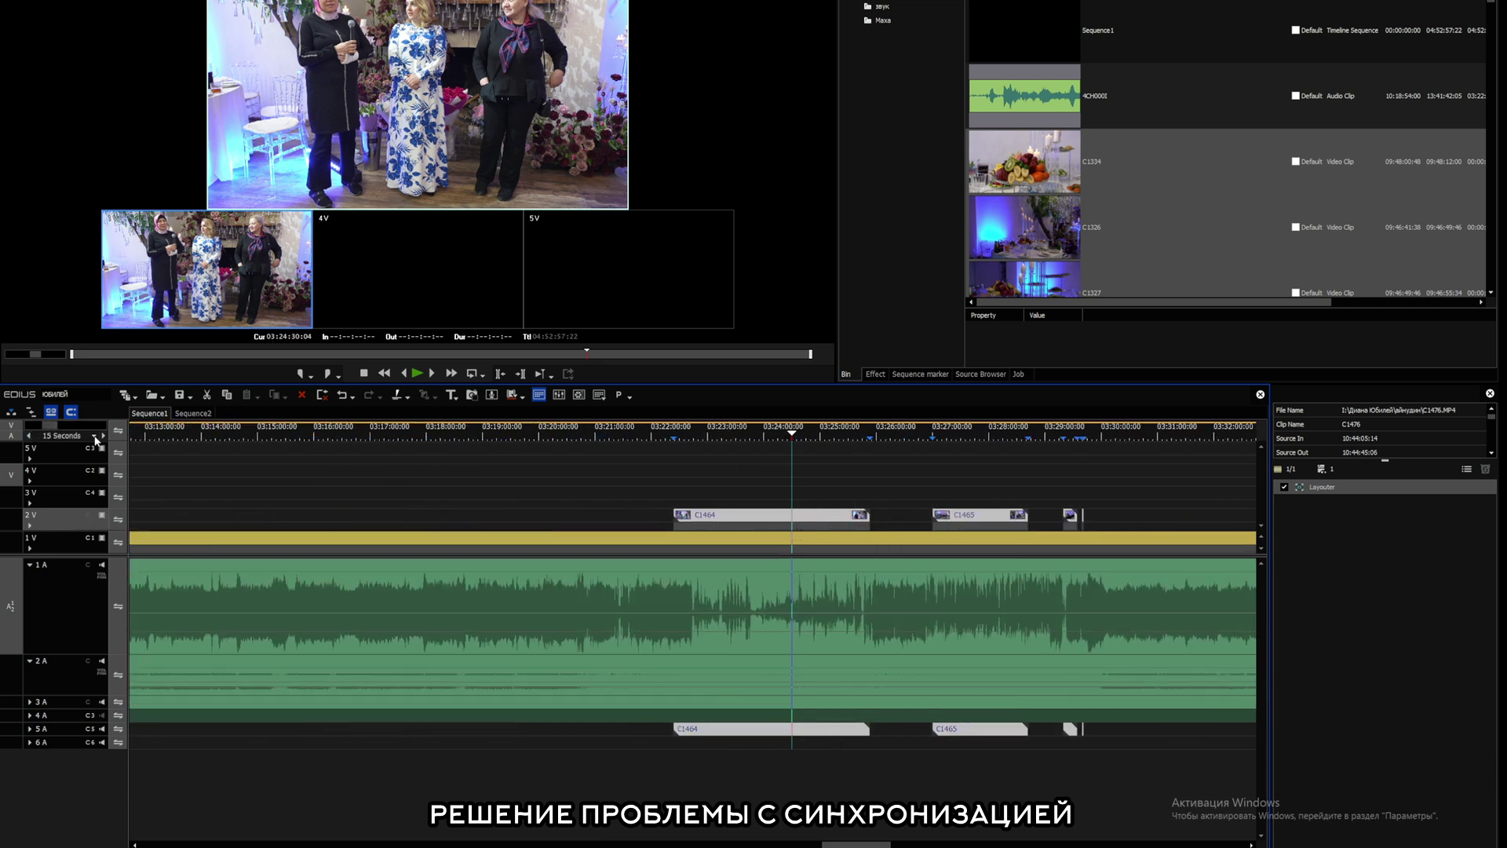
click(91, 517)
click(118, 541)
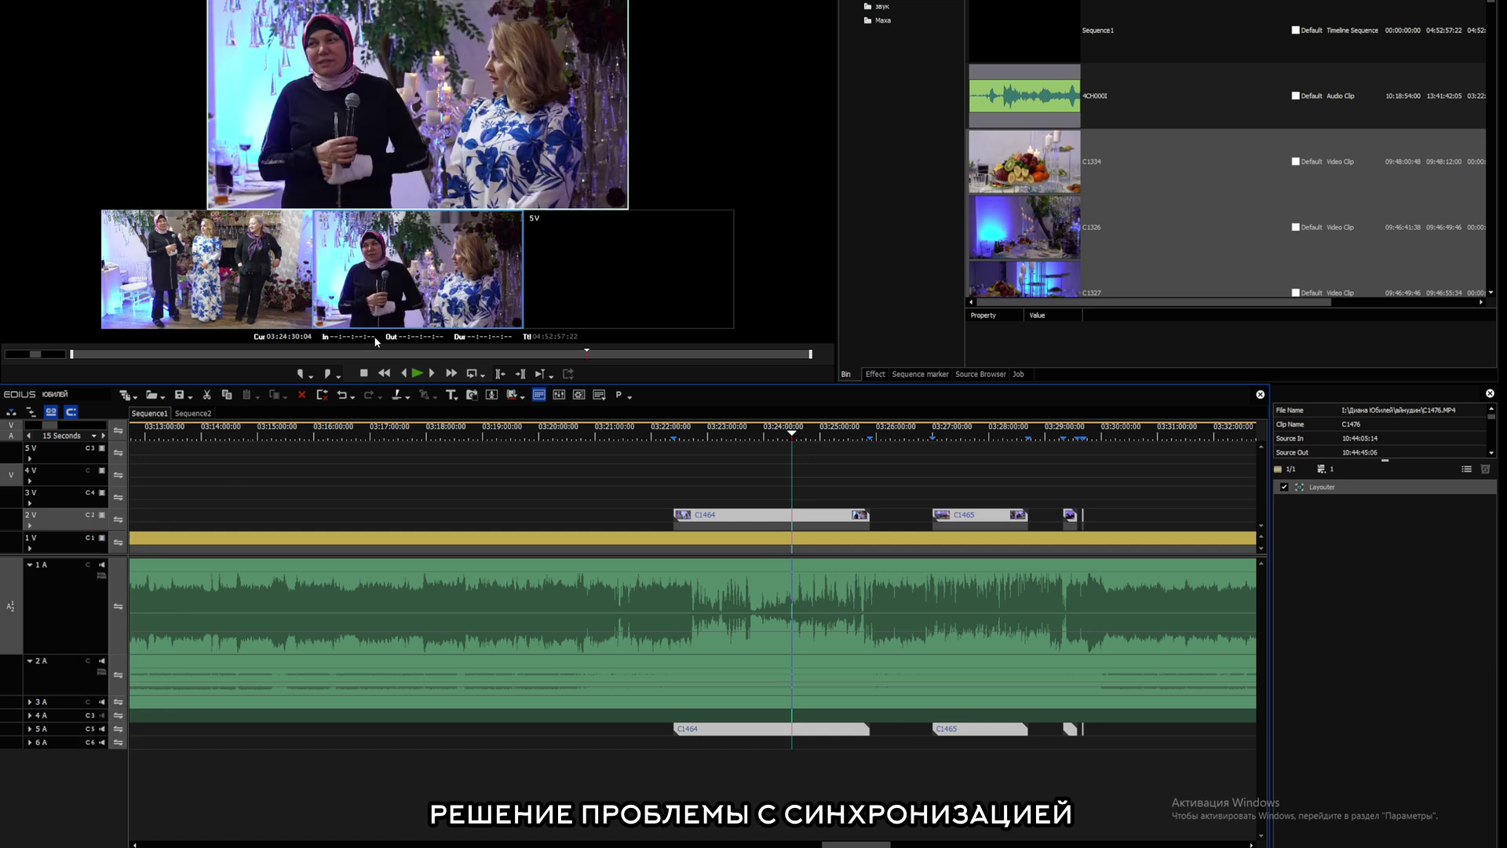
- Play back around 03:27:59 to check sync, then zoom out to show the whole sequence
key(space)
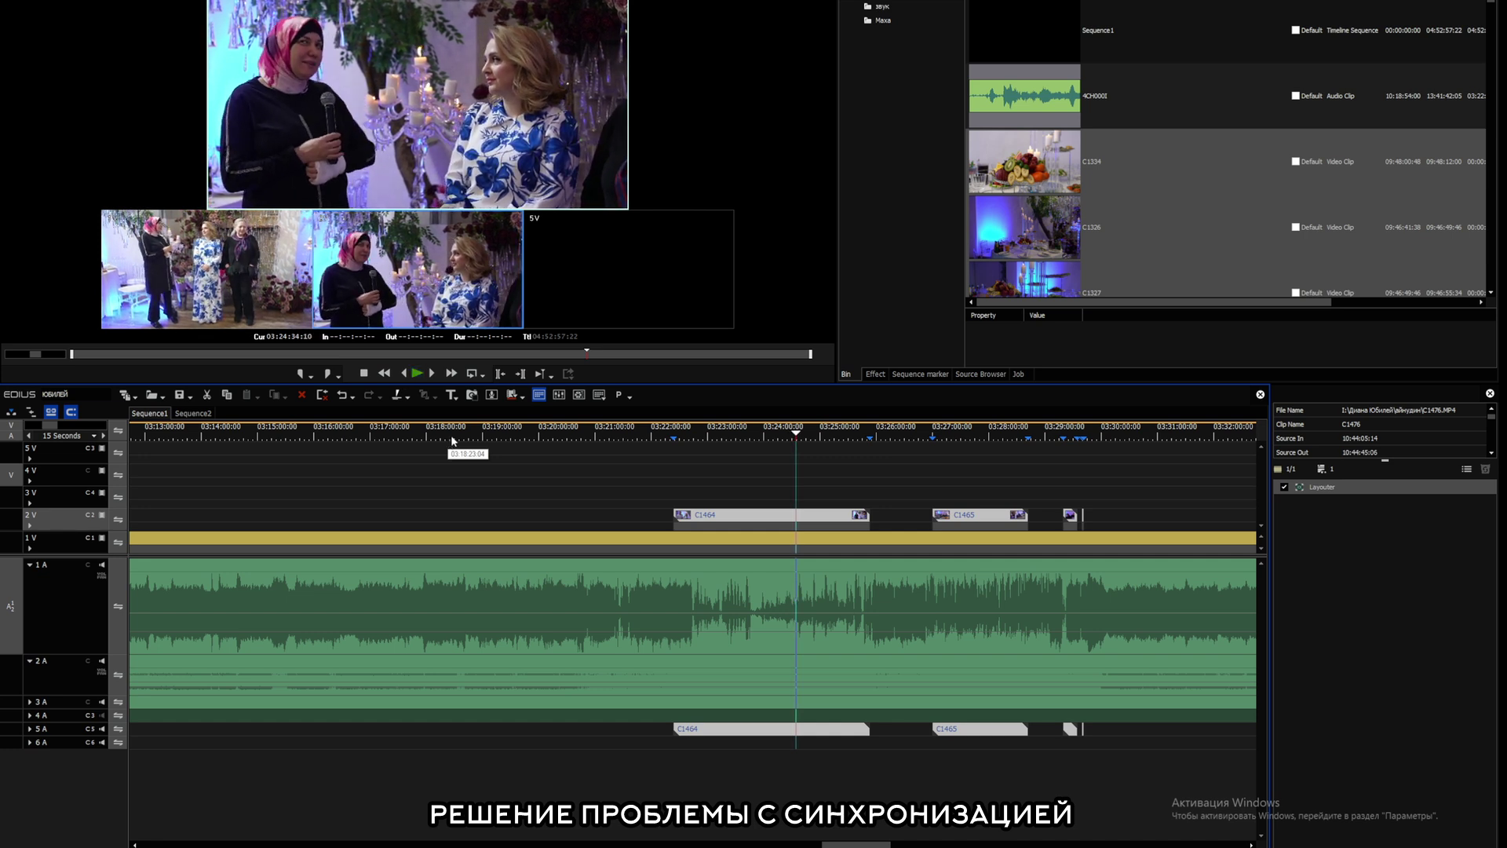
click(988, 432)
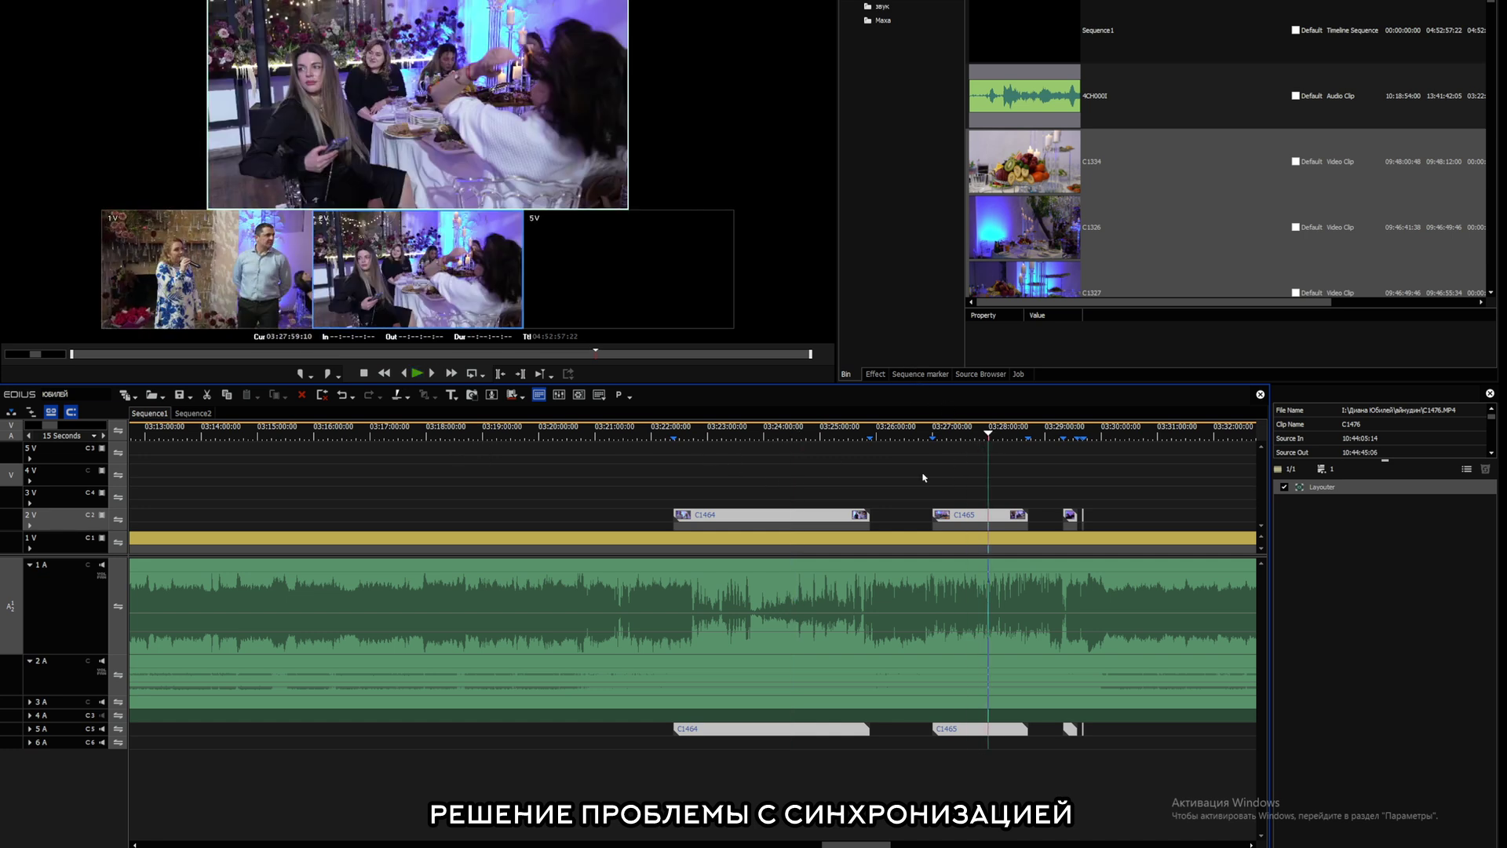
key(space)
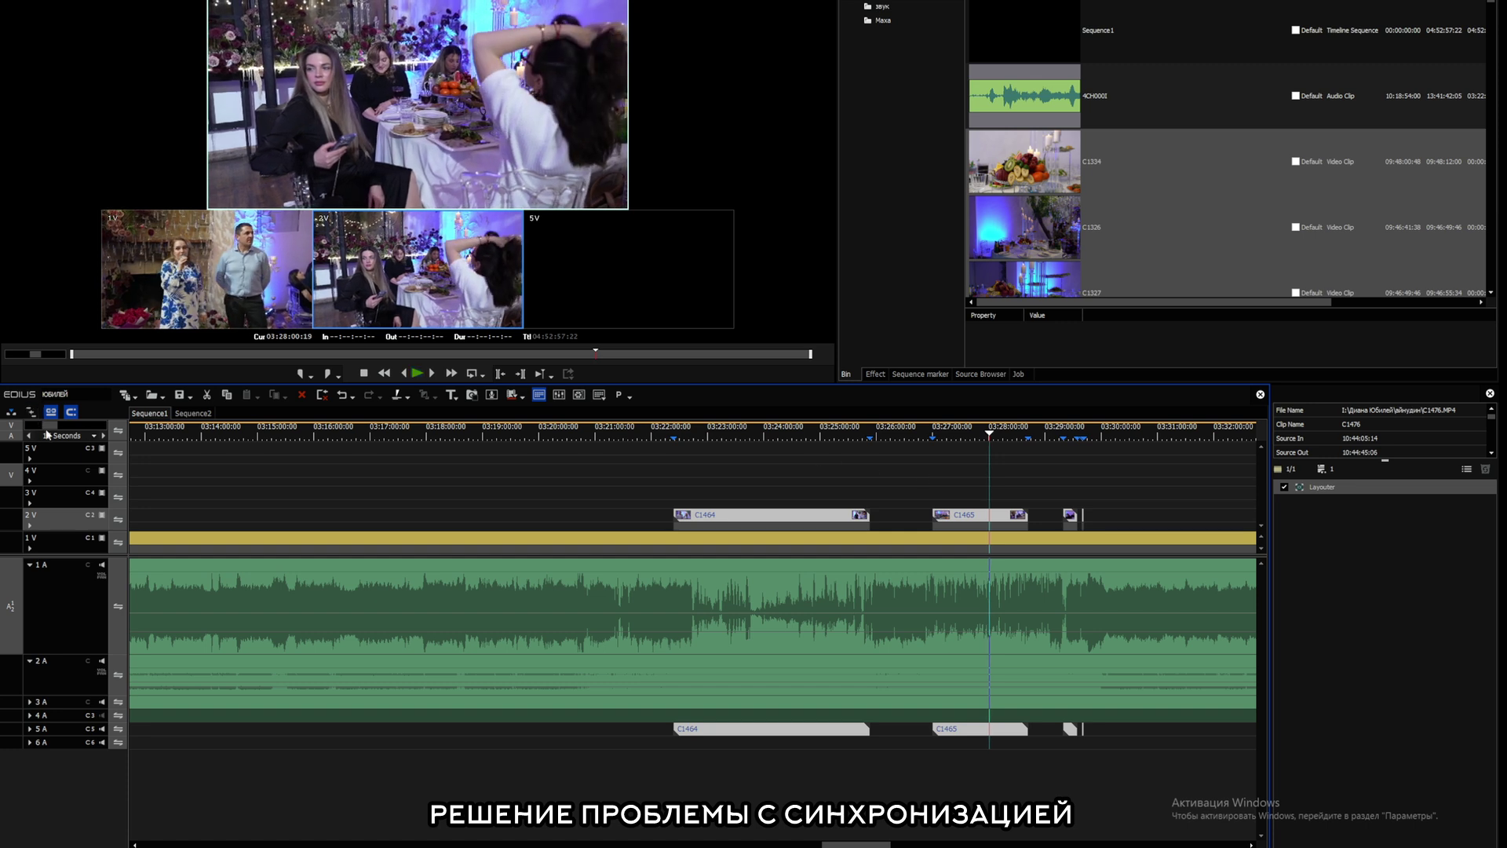
click(103, 436)
click(103, 436)
click(103, 436)
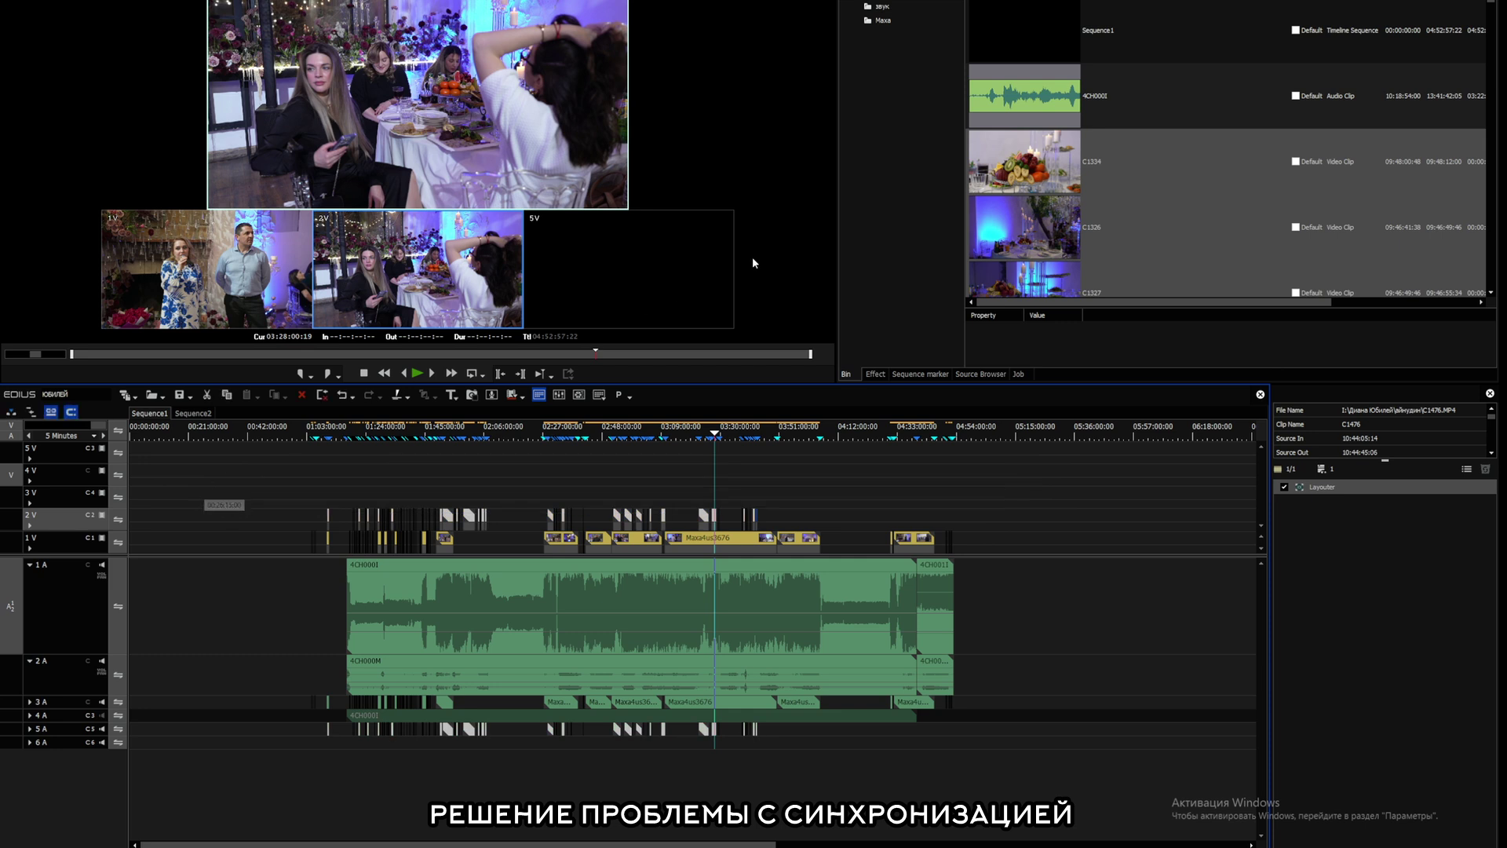
- Reopen Multicam Sync for the selected bin clips and tick Rec time and Timecode
right_click(999, 193)
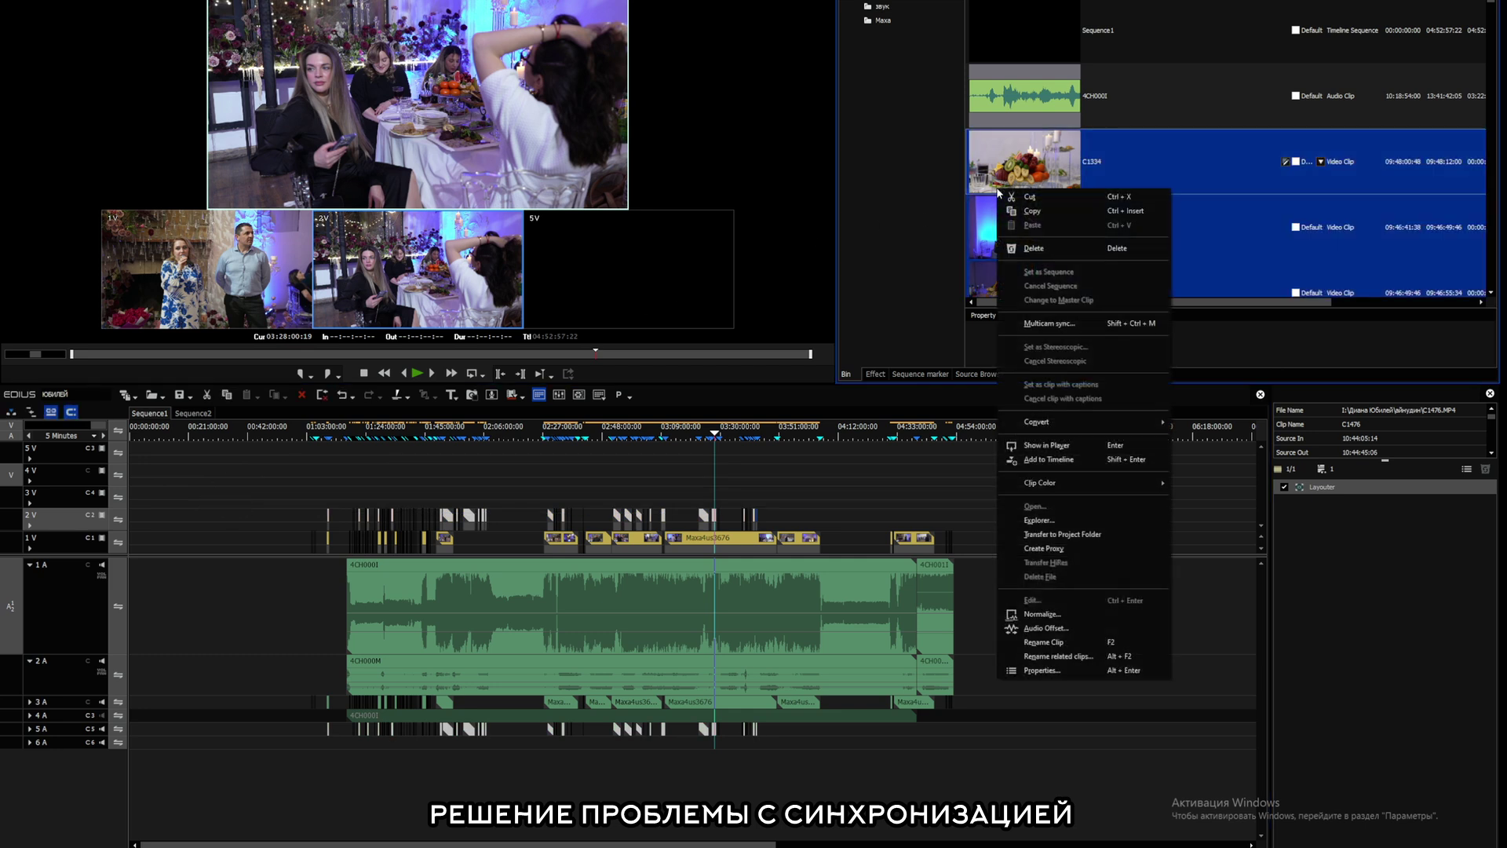
click(1056, 323)
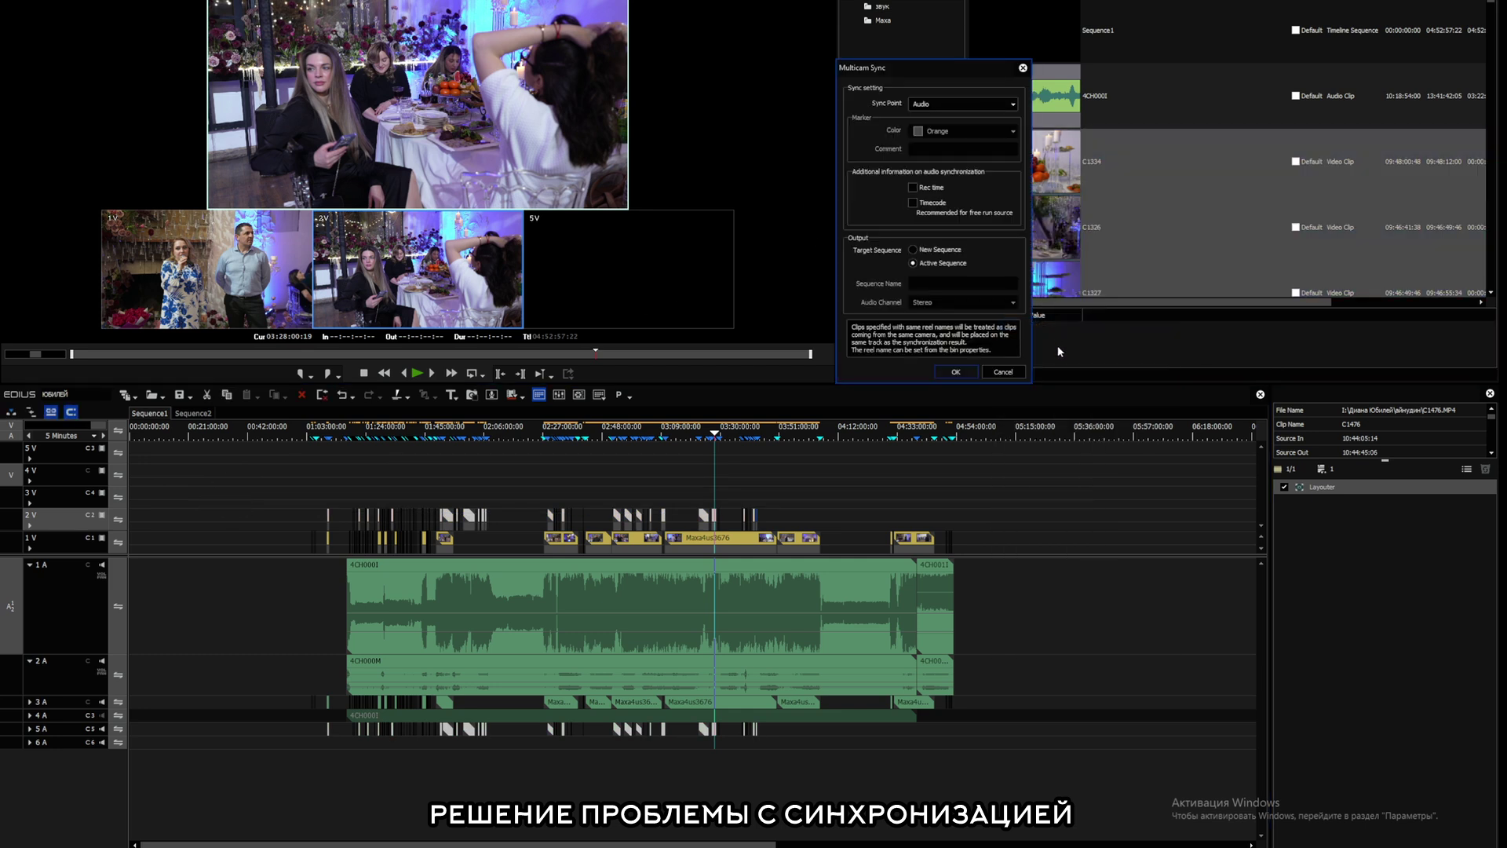
click(935, 189)
click(936, 203)
click(958, 377)
- Untick Rec time and Timecode again and close the Multicam Sync dialog
click(912, 187)
click(912, 202)
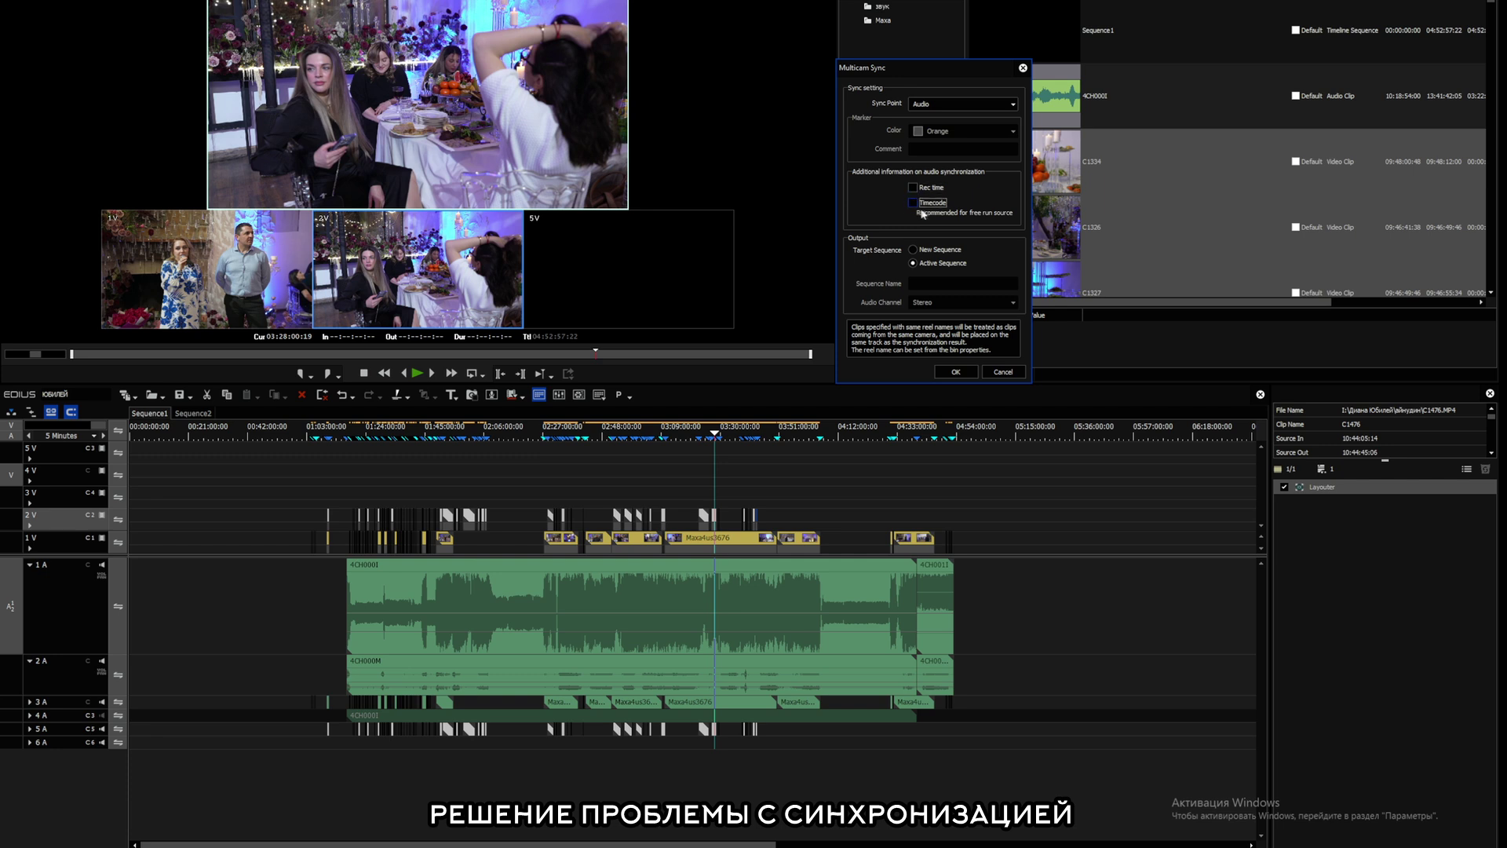
click(1023, 68)
- Sync the bin clips by audio into new sequence Multicam1, then return to Sequence1
right_click(1042, 176)
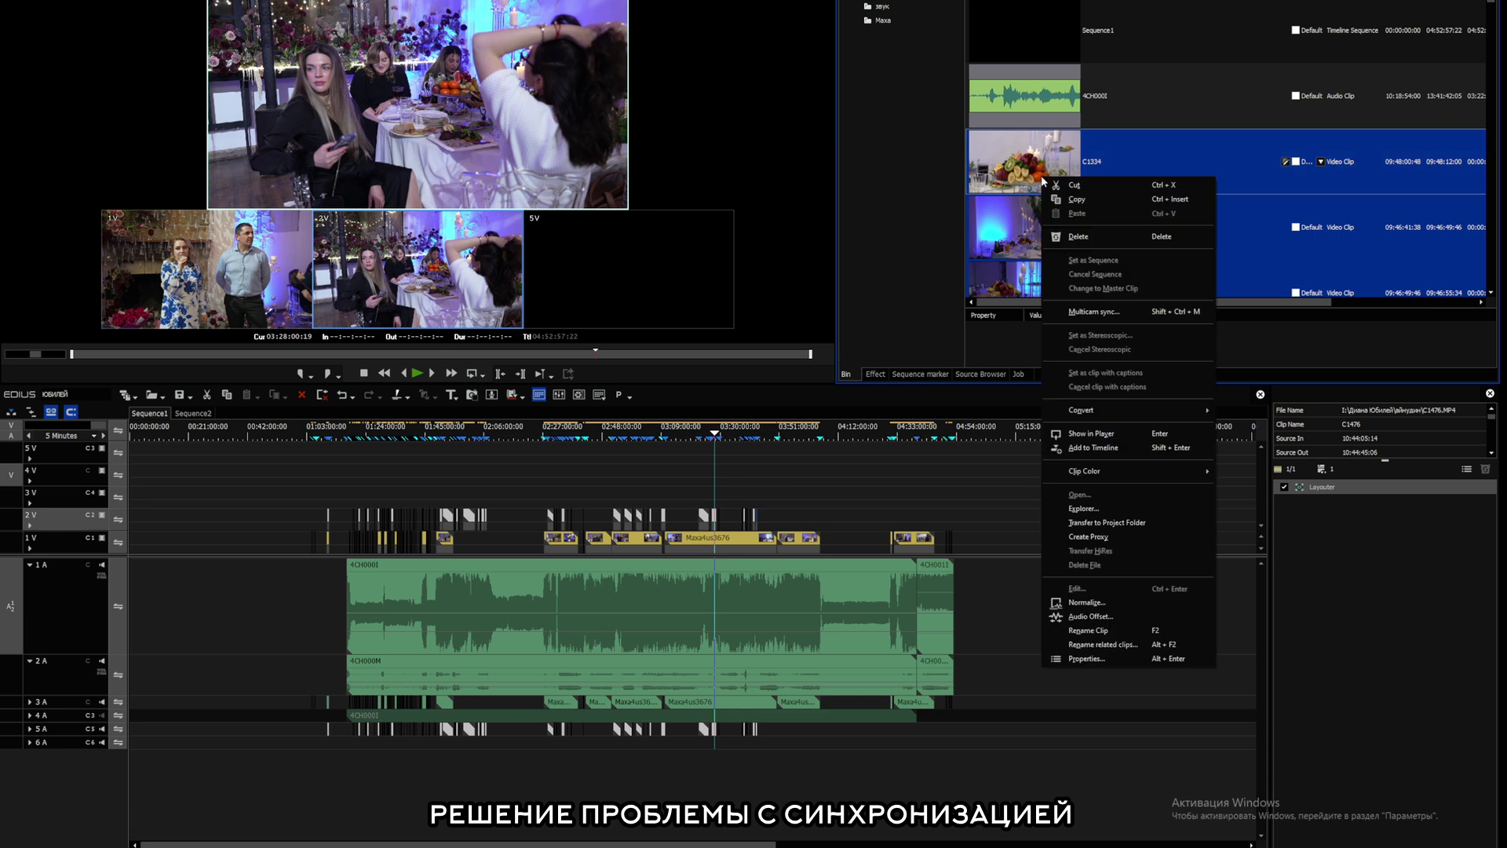
click(1100, 311)
click(913, 249)
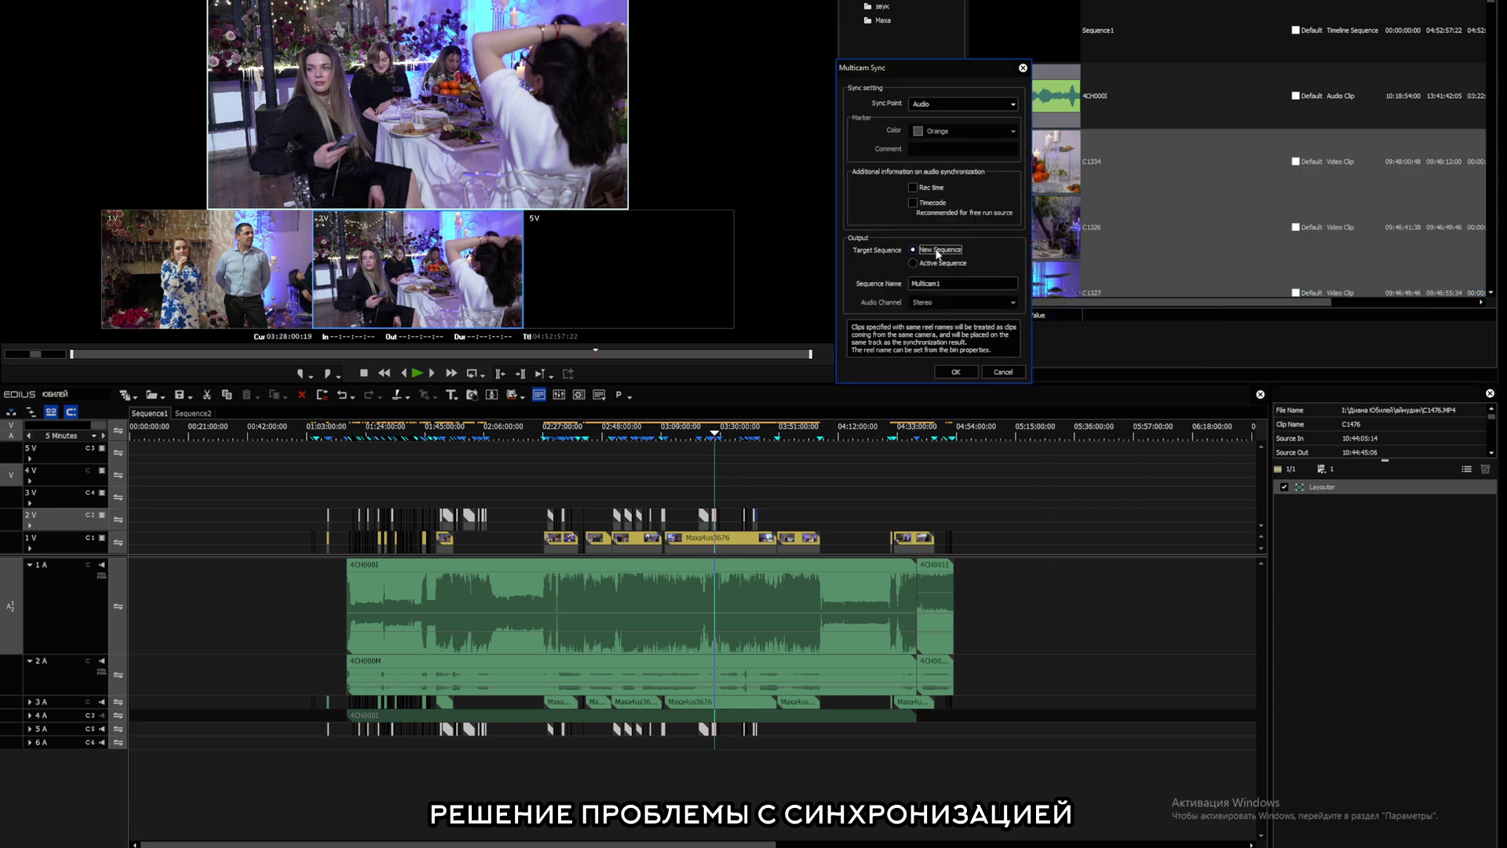
click(968, 104)
click(954, 133)
click(956, 371)
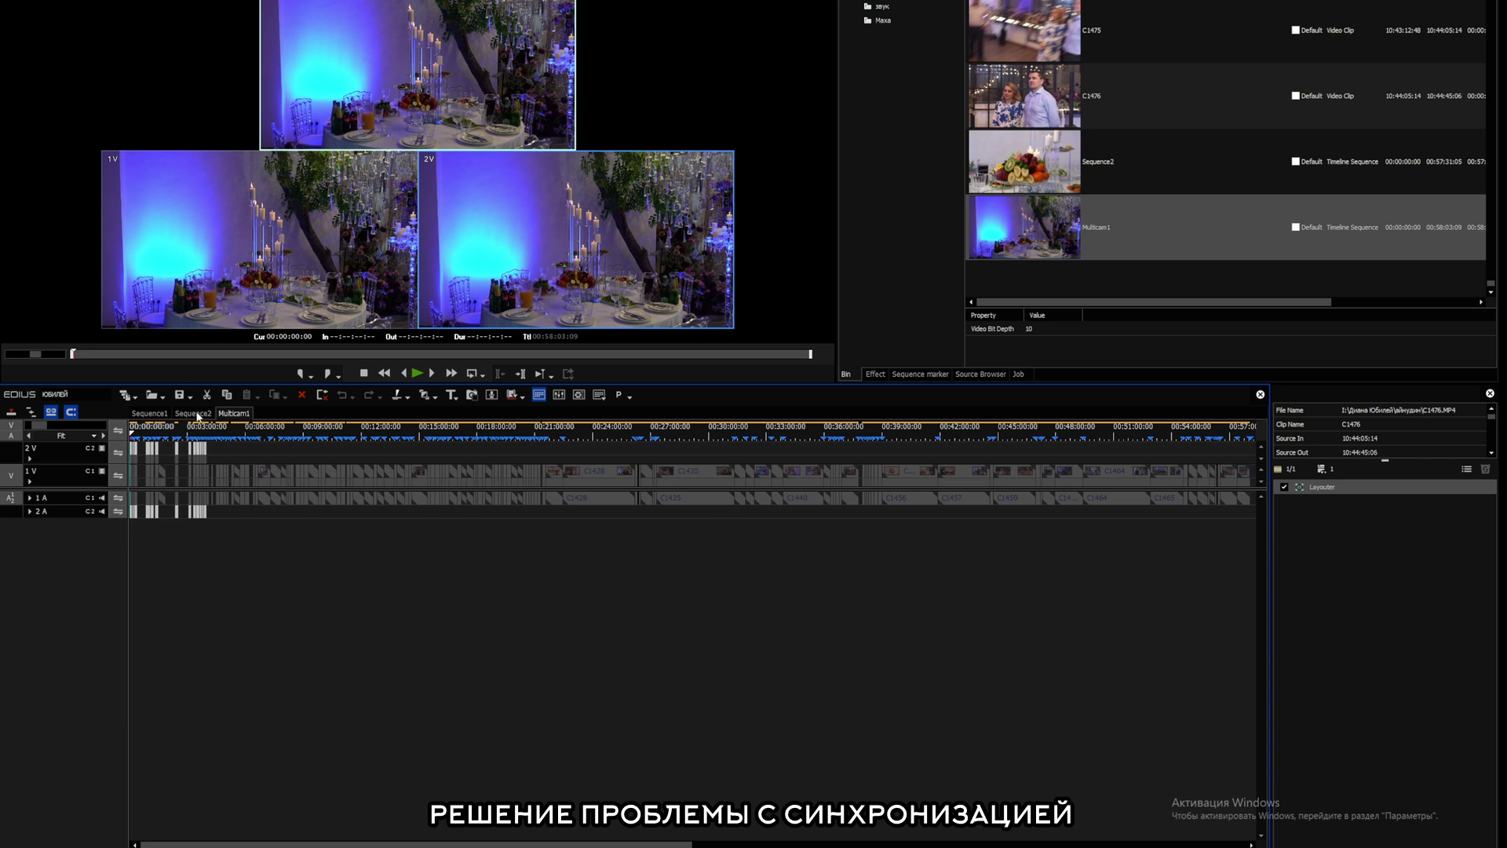
click(196, 414)
click(150, 414)
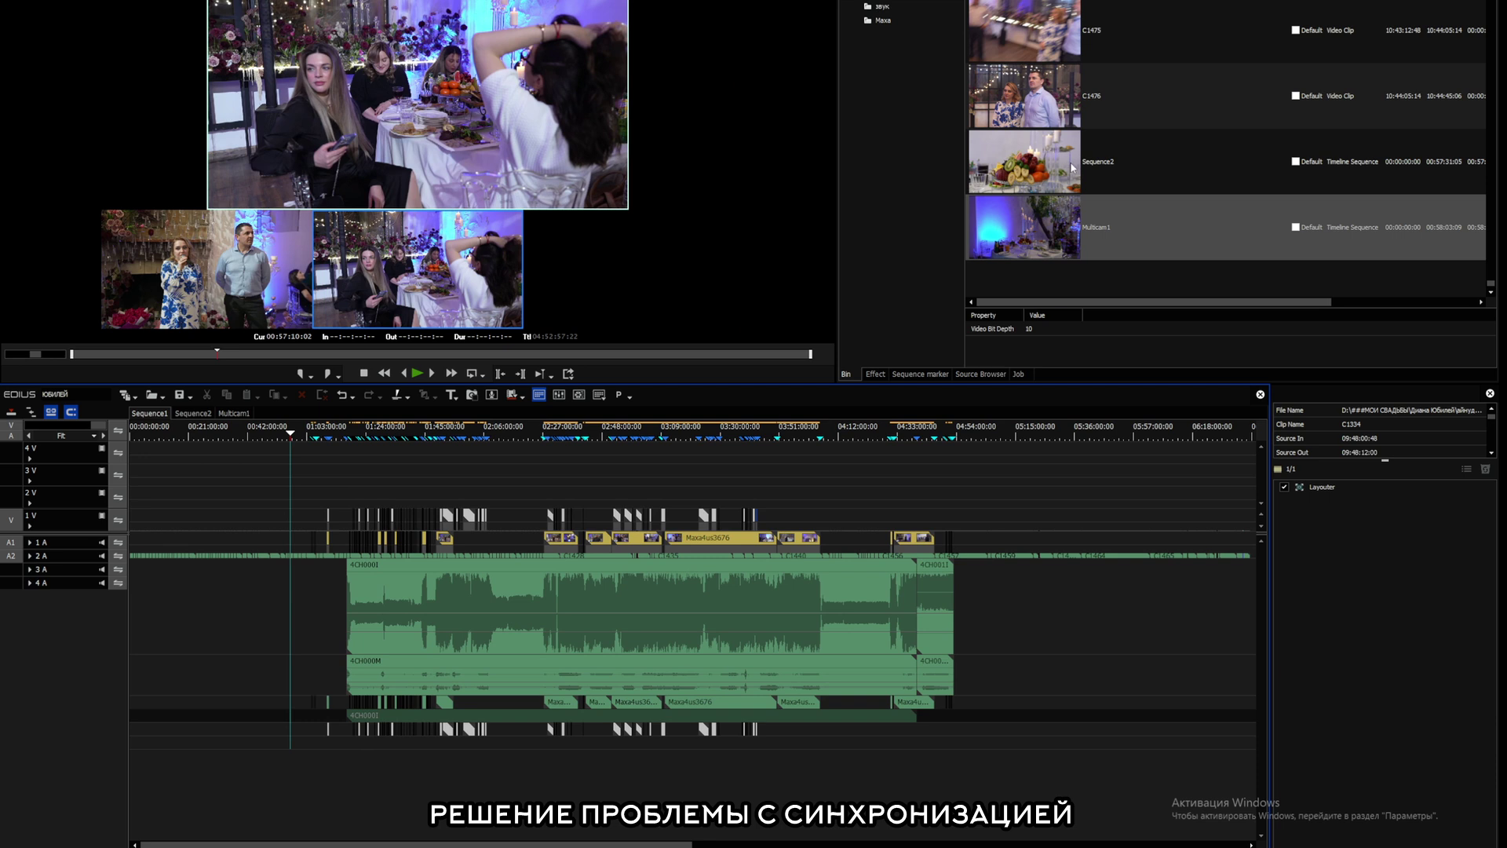
- Select every bin clip and open Multicam Sync with Audio as the sync point
click(1028, 167)
click(1021, 120)
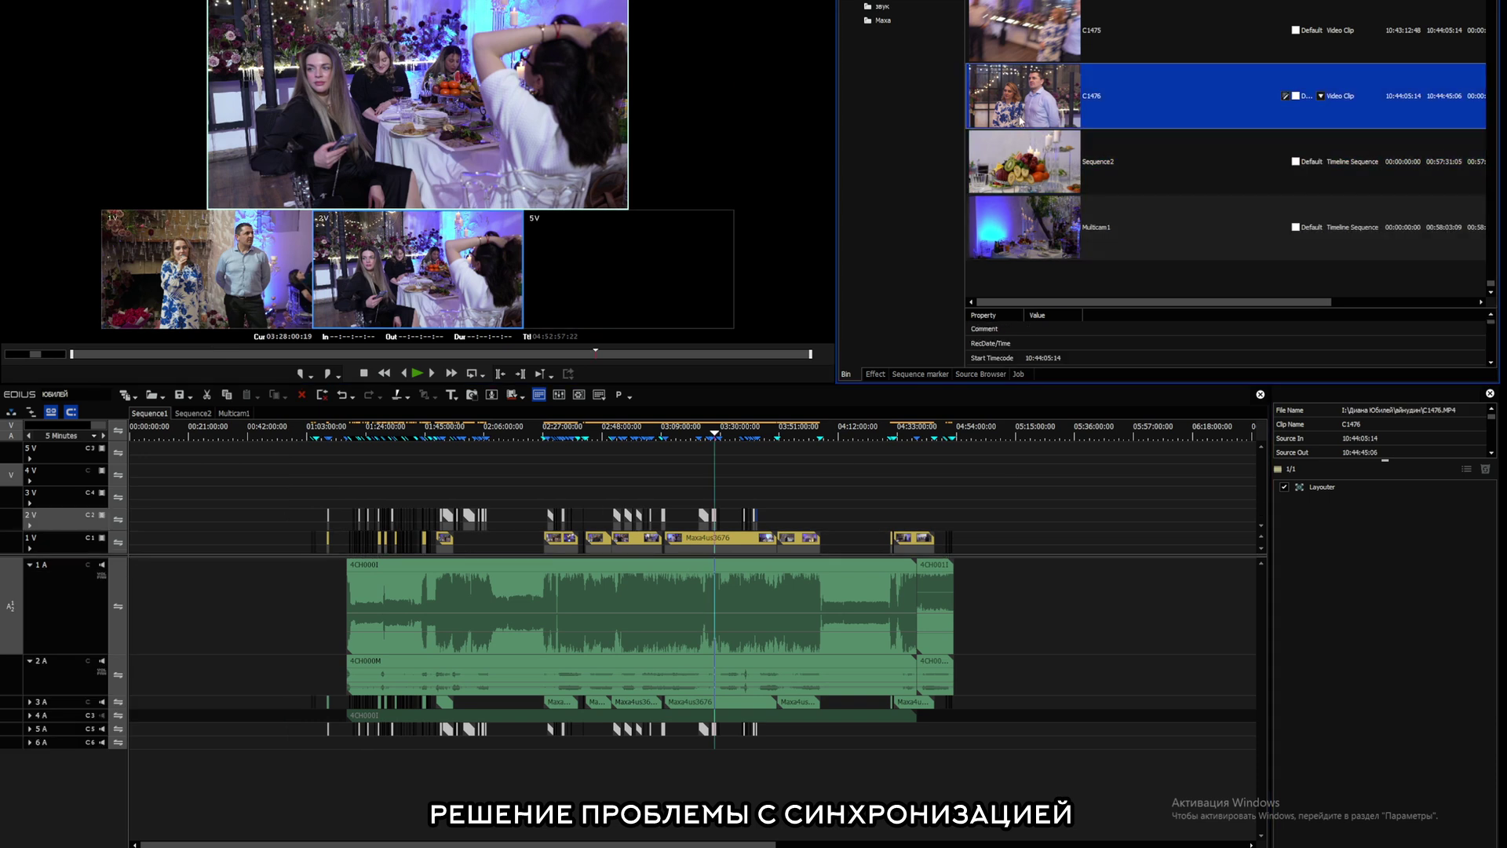
key(ctrl+a)
right_click(1025, 104)
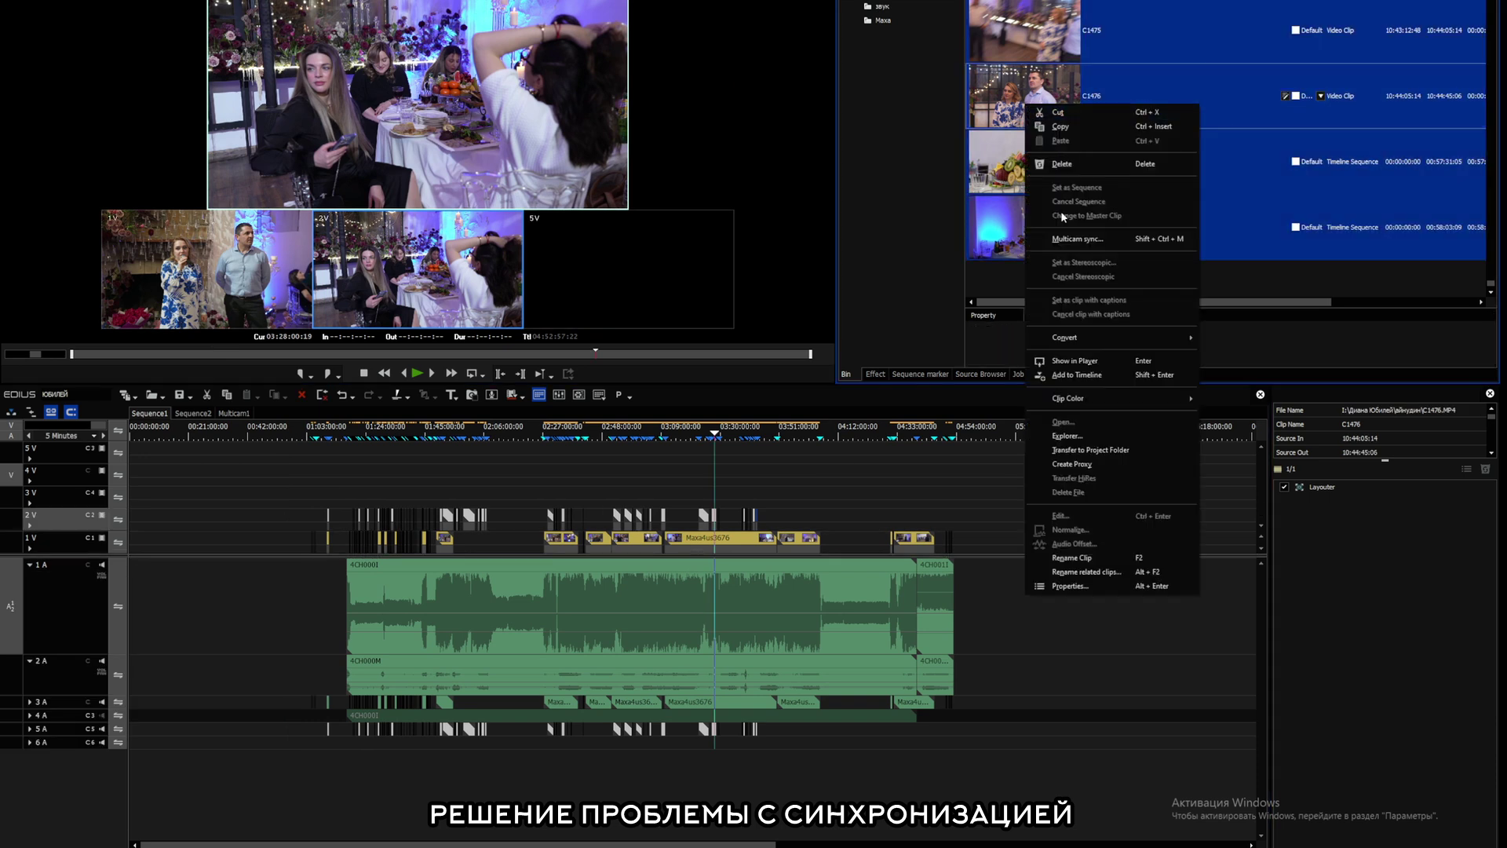
click(1081, 240)
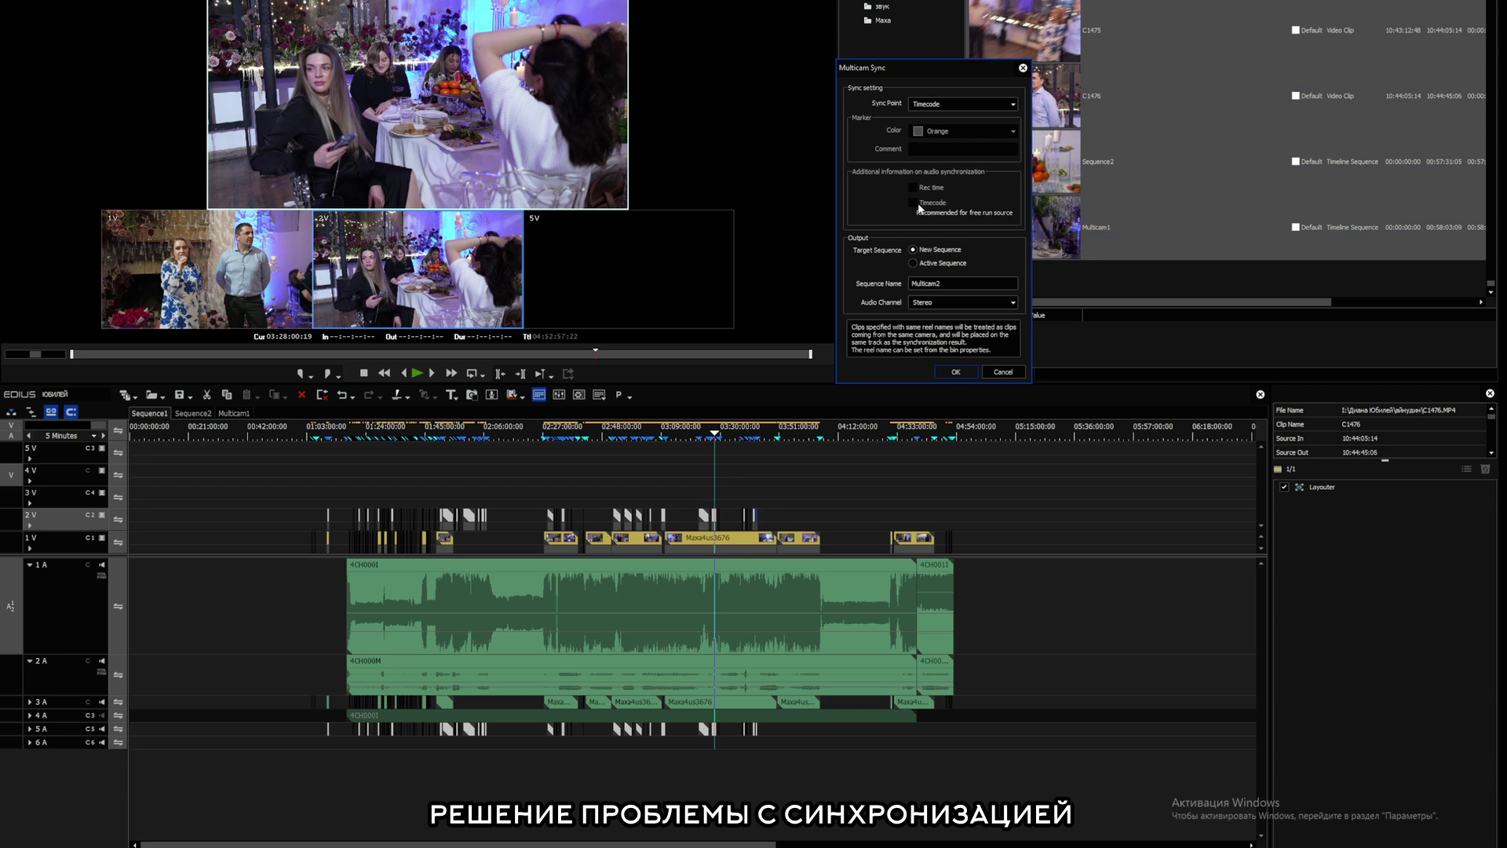
click(936, 105)
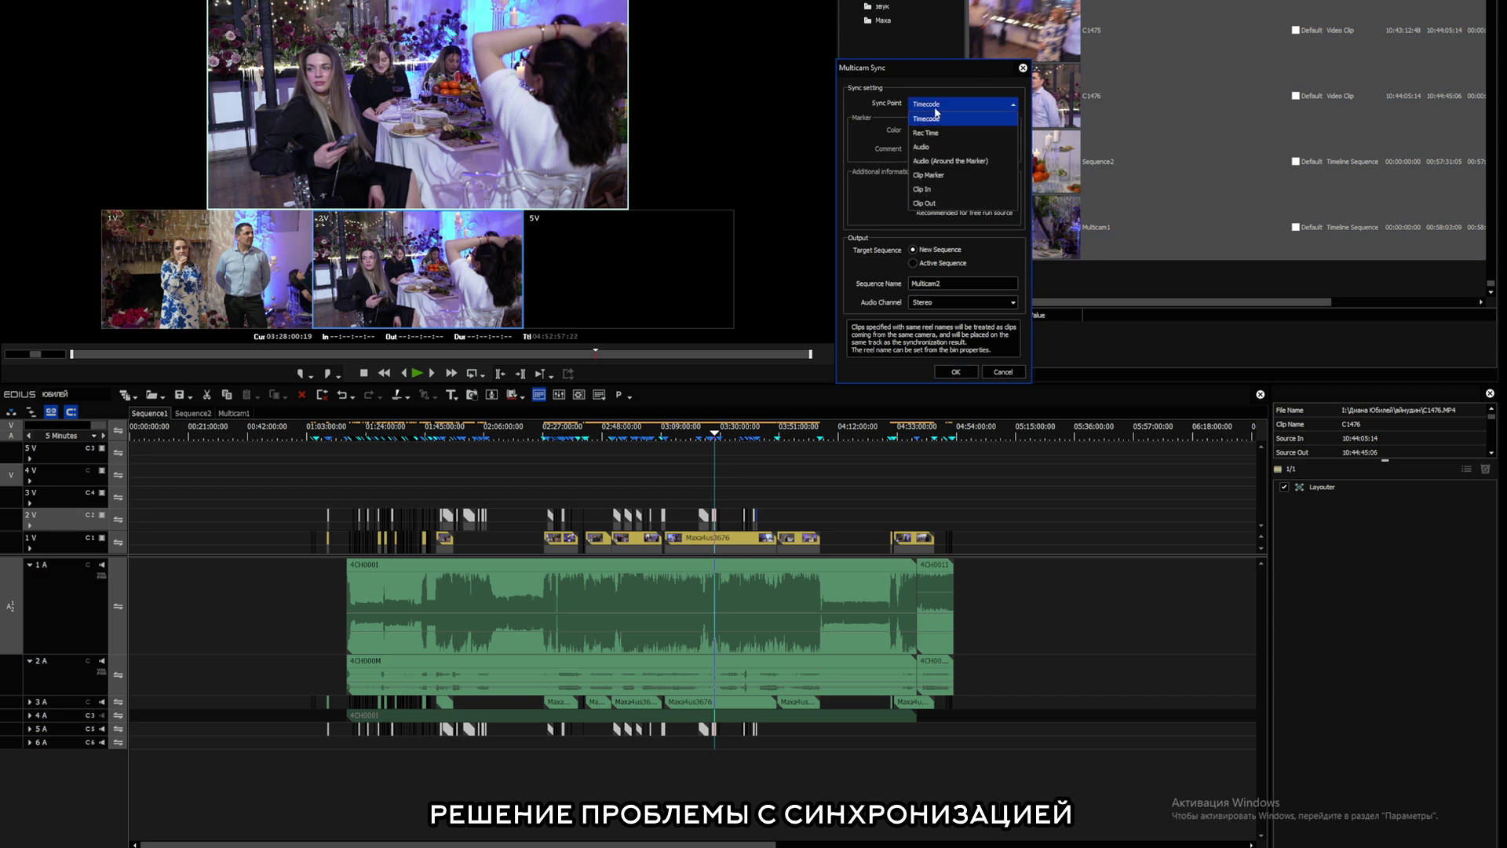
click(934, 149)
- Keep only Timecode as supporting information and sync into new sequence Multicam2
click(913, 189)
click(913, 203)
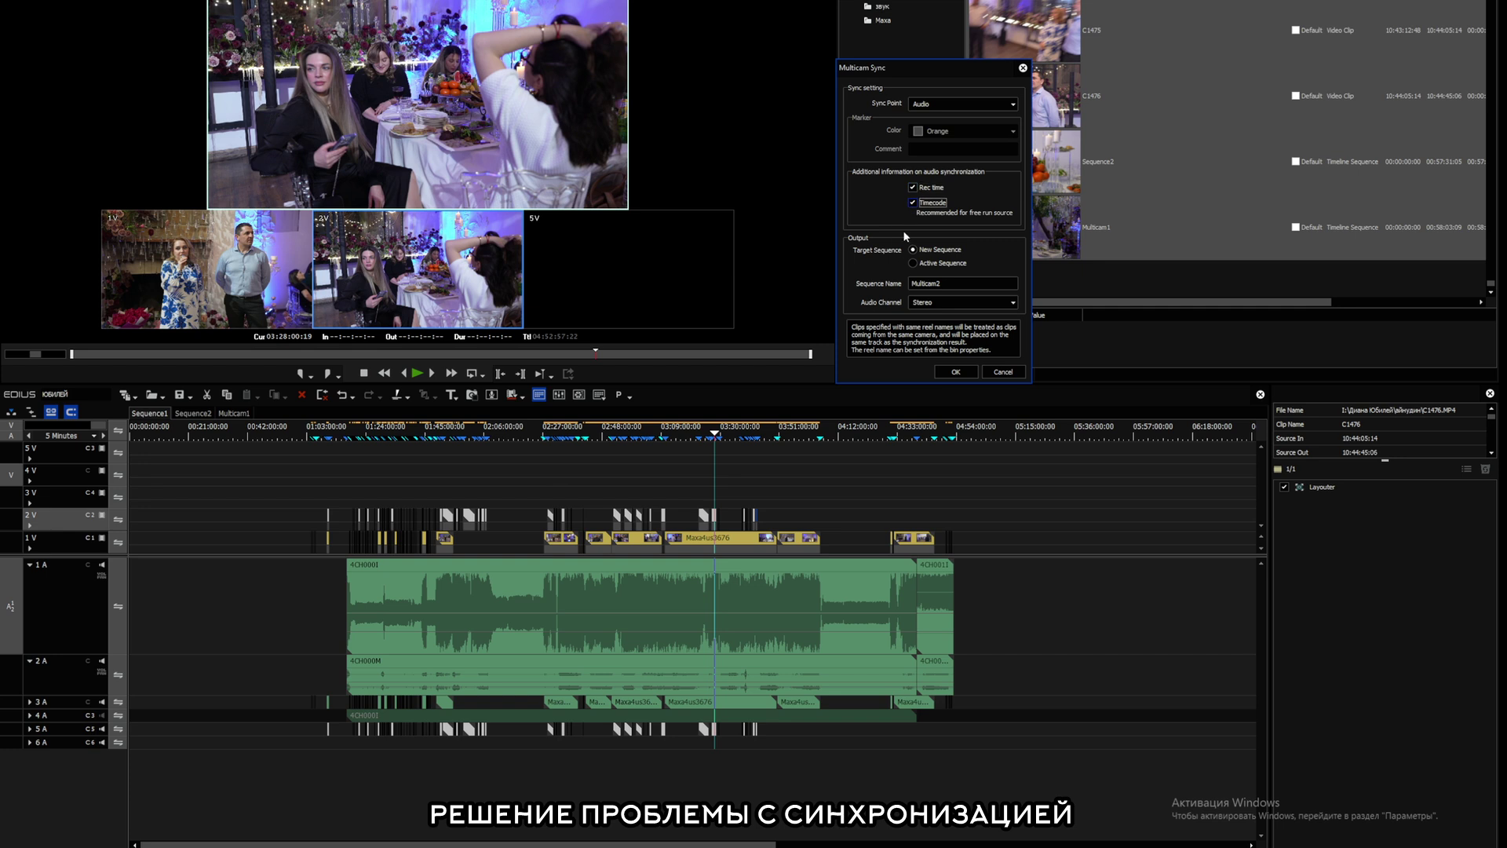
click(912, 191)
click(970, 373)
click(971, 373)
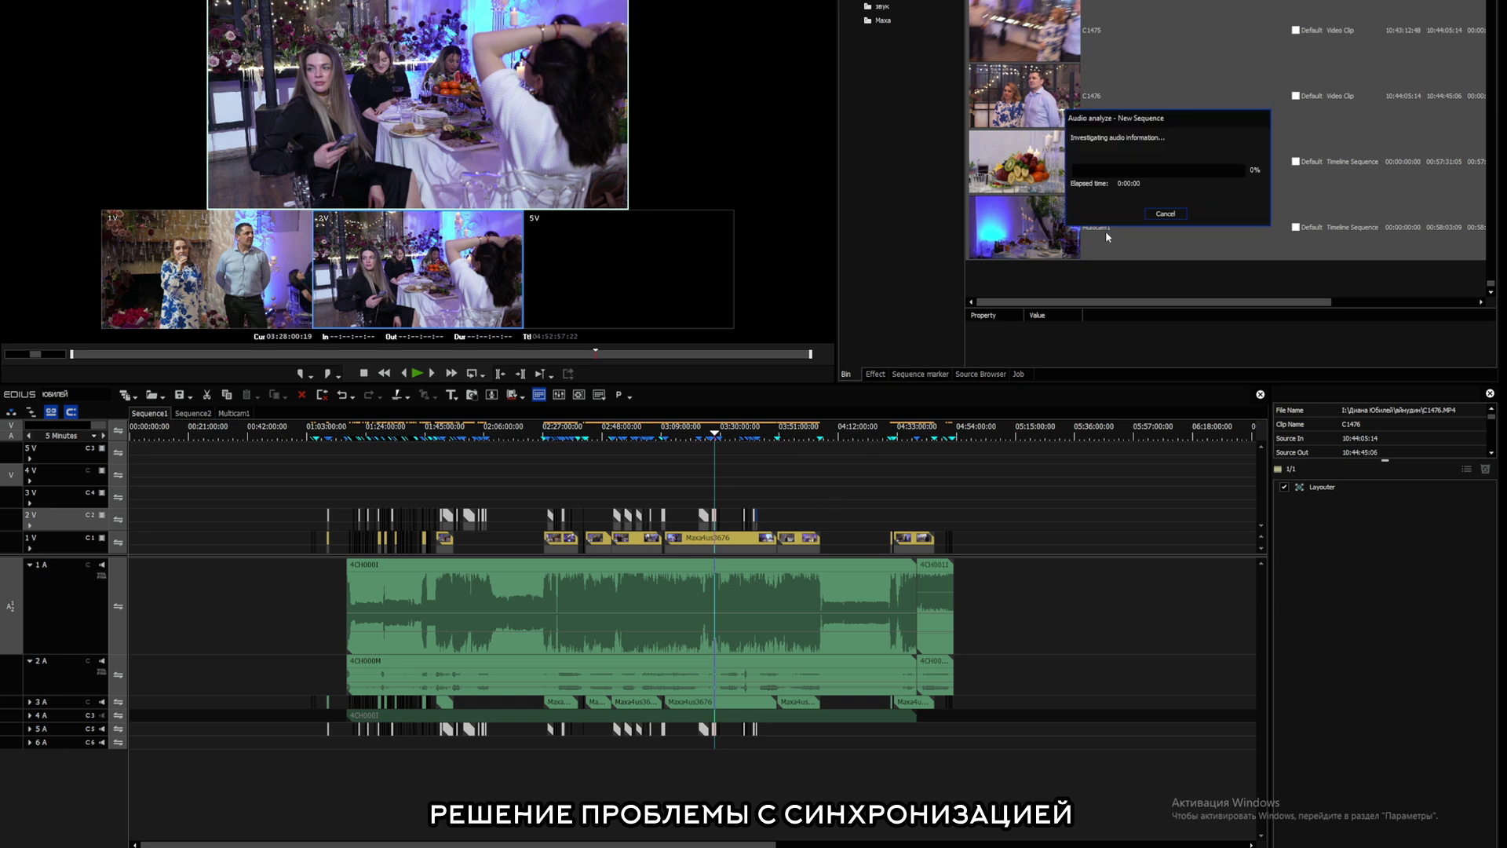
click(879, 485)
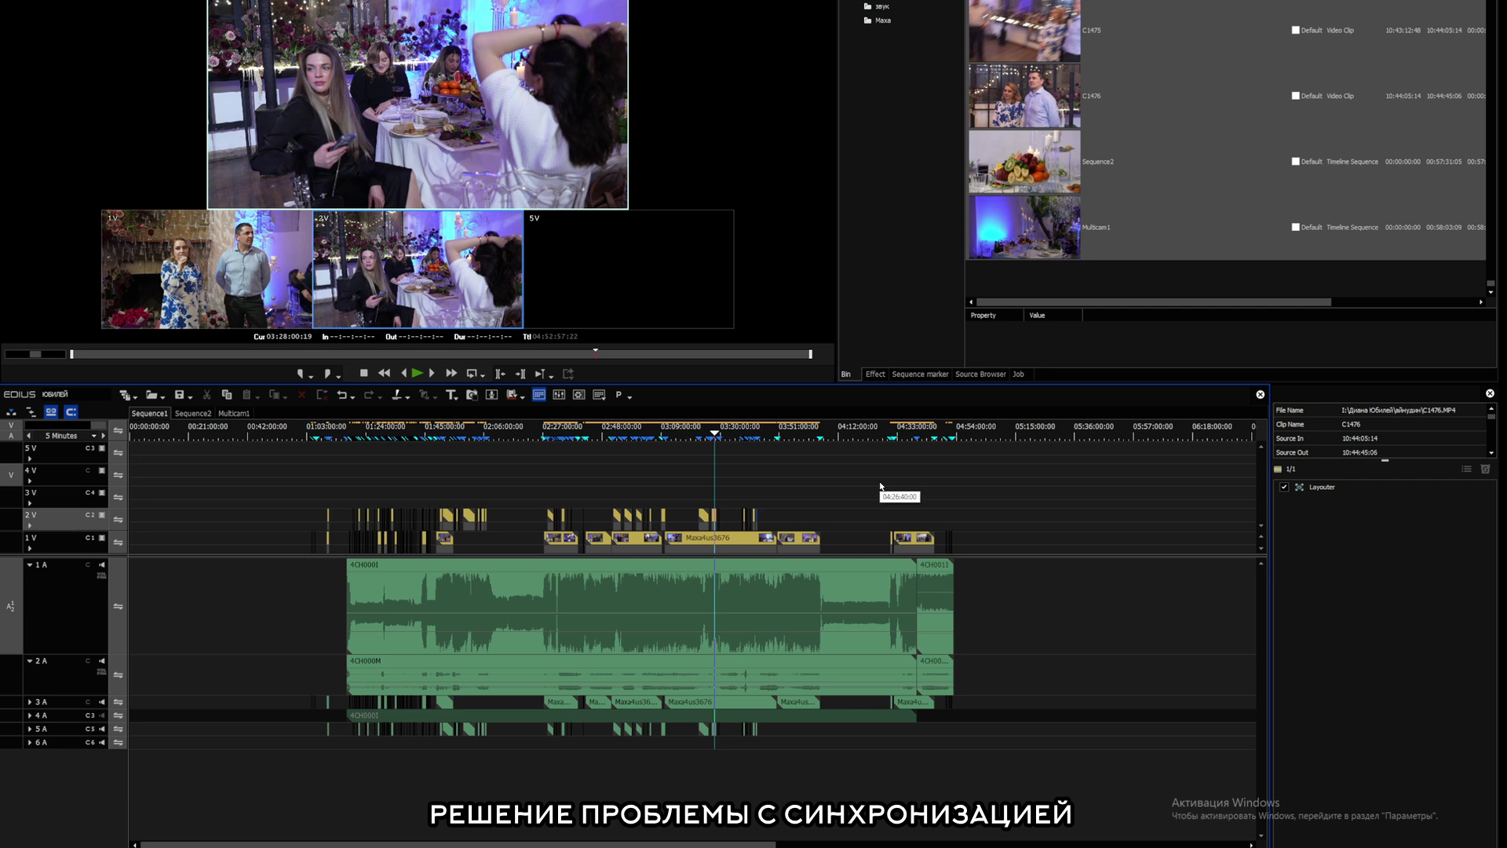